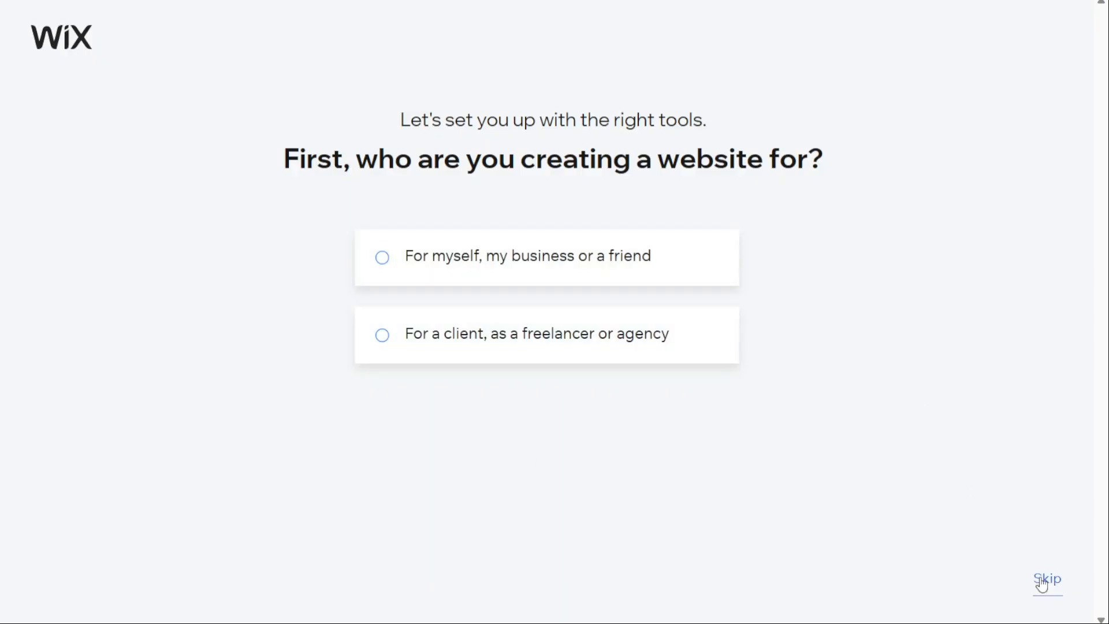
Skip the question about who the website is for and choose Blog as the website type.
{"action": "left_click", "coordinate": [1043, 583]}
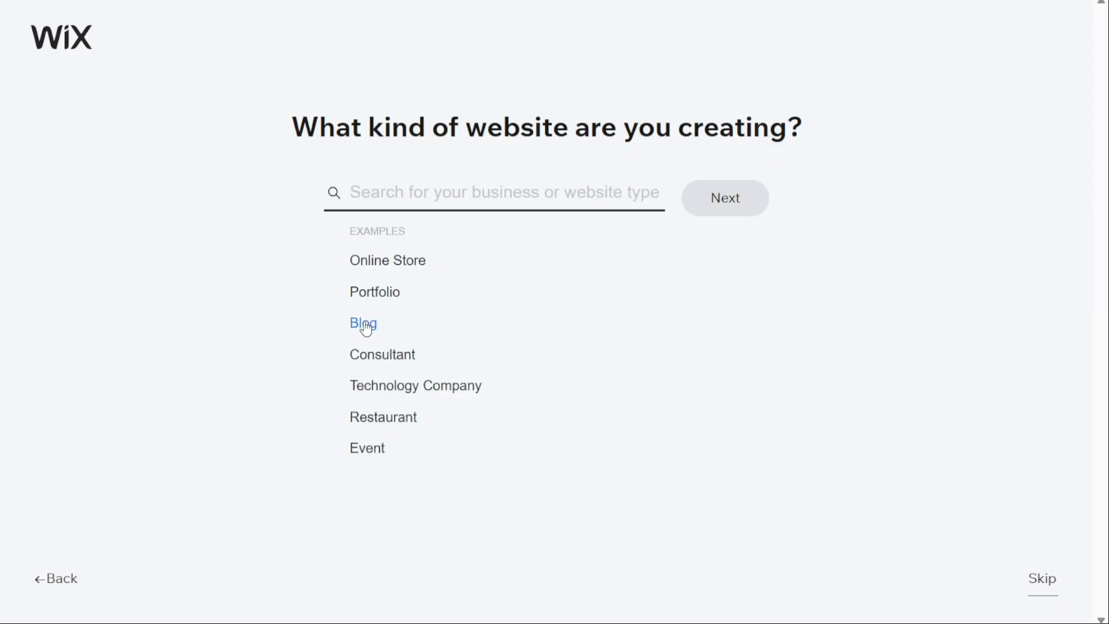
{"action": "left_click", "coordinate": [364, 324]}
{"action": "left_click", "coordinate": [735, 202]}
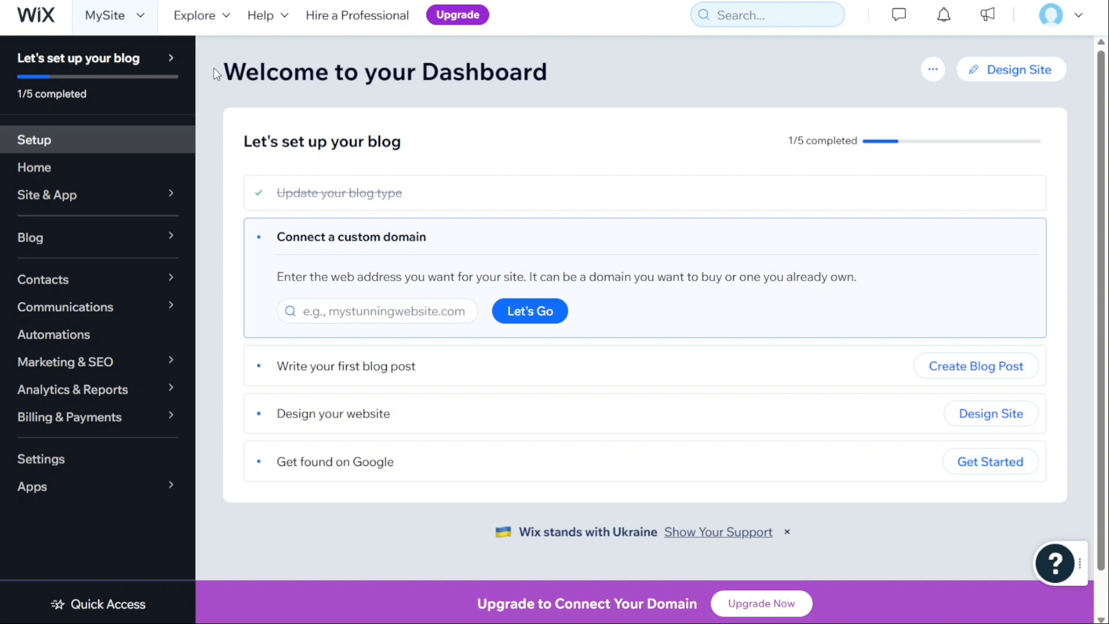
Start a new site from the My Sites overview and choose Blog as its website type.
{"action": "left_click", "coordinate": [143, 21]}
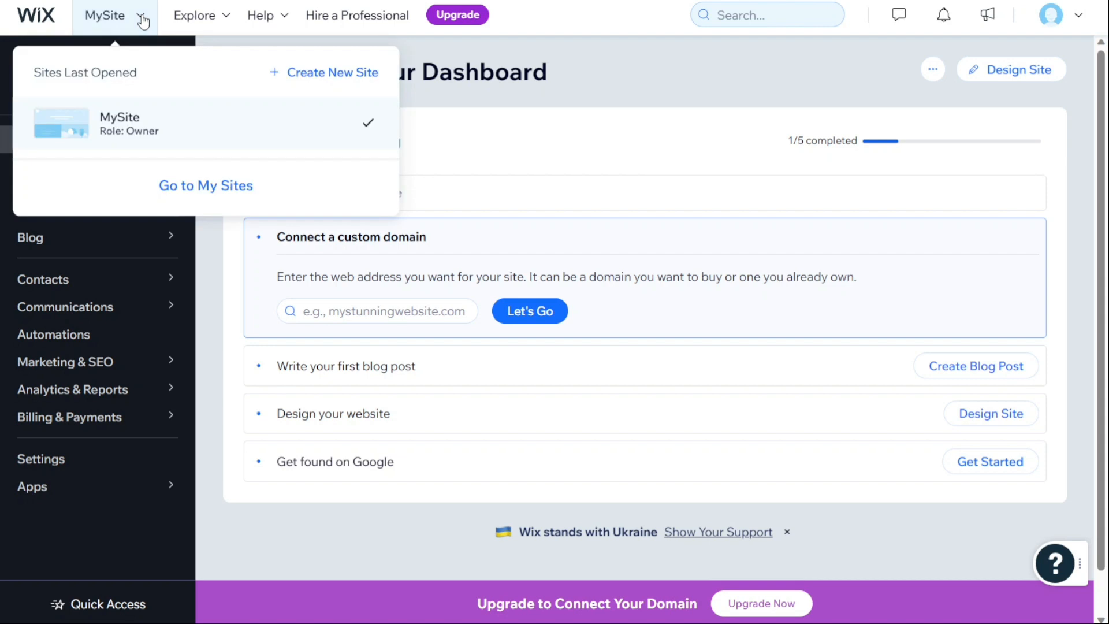
{"action": "left_click", "coordinate": [230, 188]}
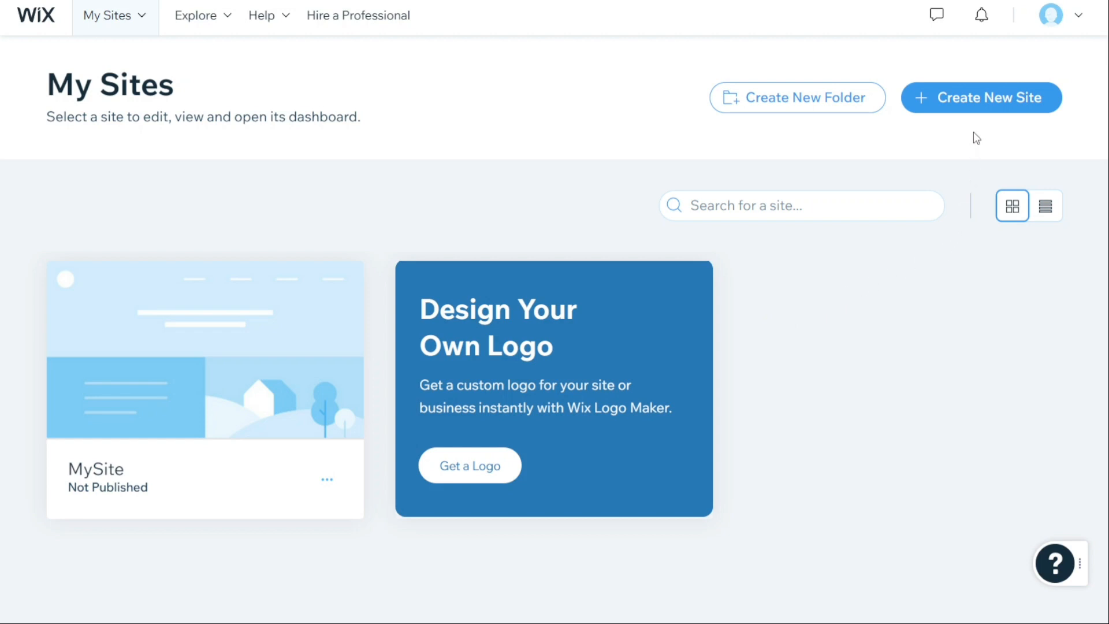
{"action": "left_click", "coordinate": [998, 108]}
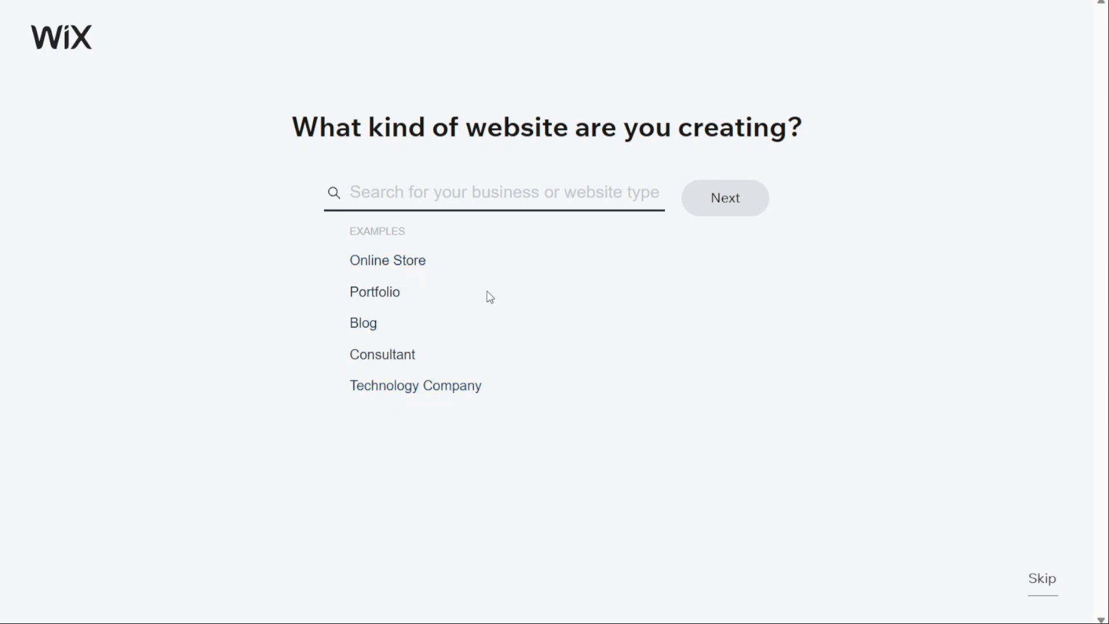
{"action": "left_click", "coordinate": [454, 193]}
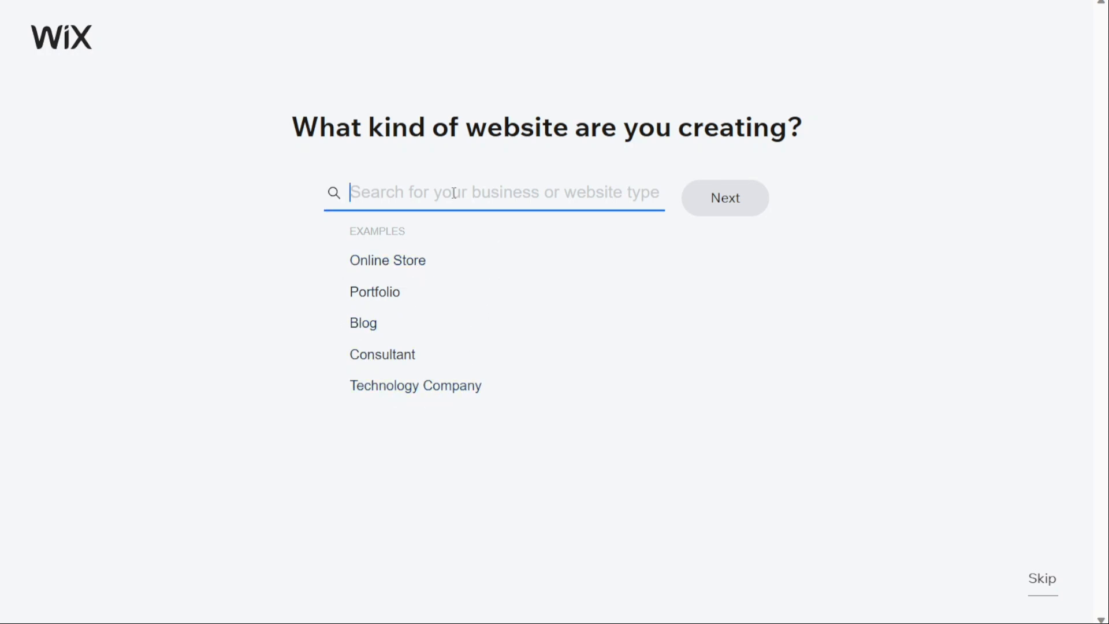
{"action": "left_click", "coordinate": [365, 325]}
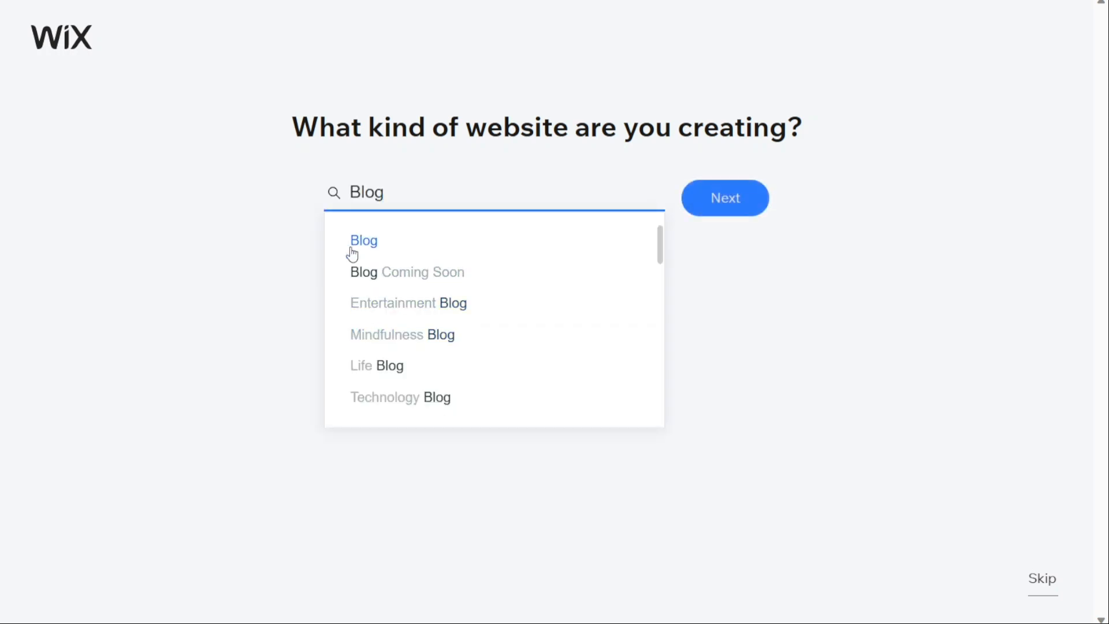
{"action": "left_click", "coordinate": [722, 213]}
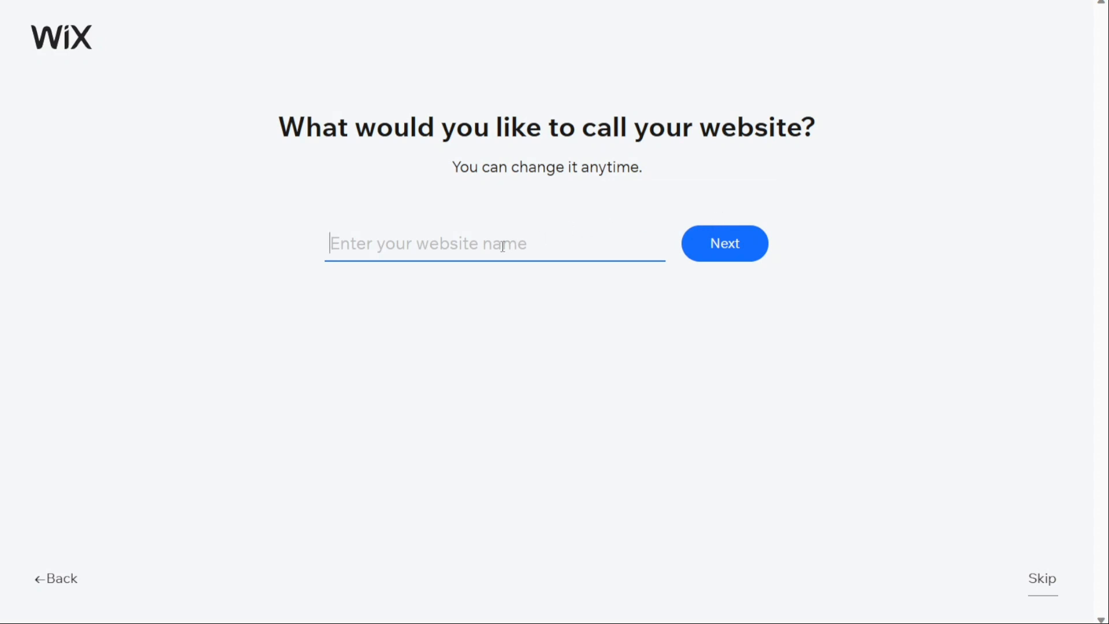
Name the website MyBlogTest and continue the setup.
{"action": "type", "text": "MyB"}
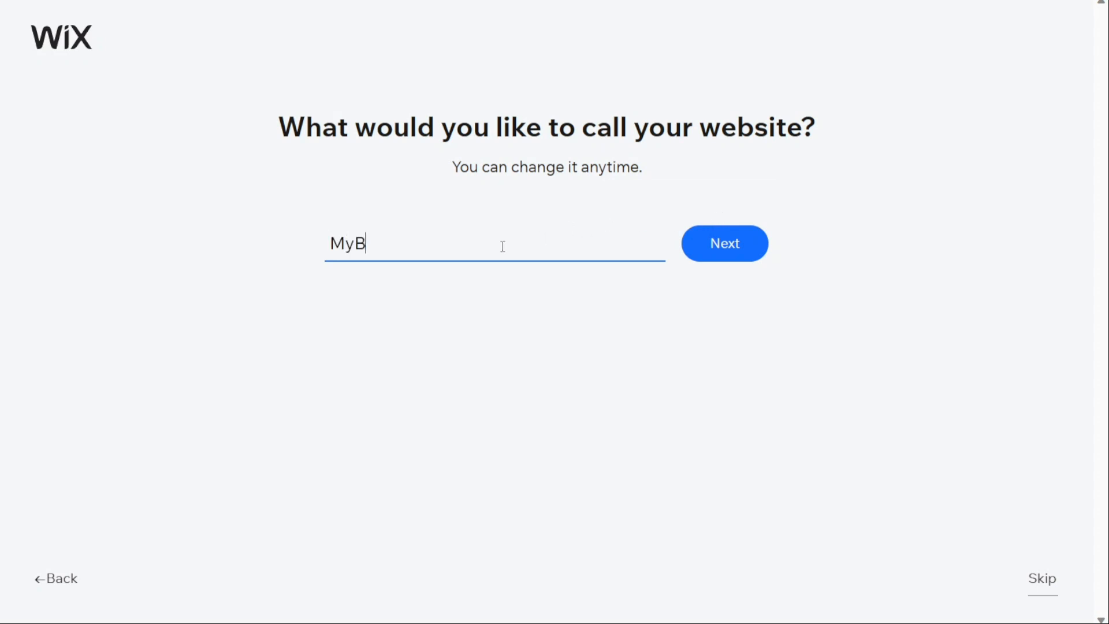
{"action": "type", "text": "logTest"}
{"action": "left_click", "coordinate": [734, 257]}
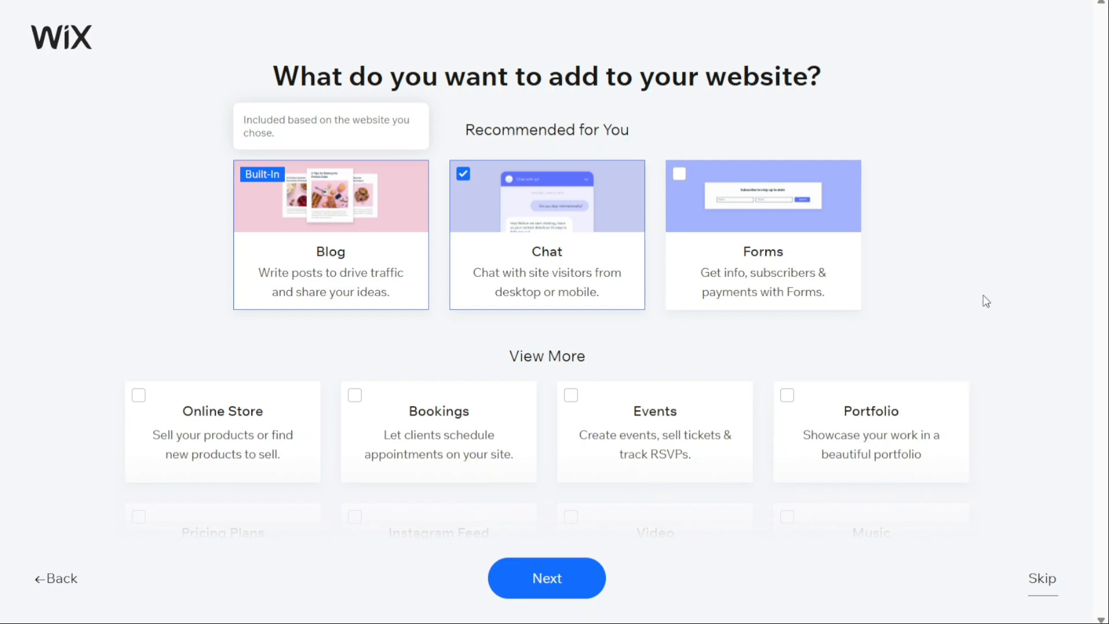
Review the features offered for the website and continue with Blog and Chat selected.
{"action": "scroll", "coordinate": [984, 291], "scroll_direction": "down", "scroll_amount": 3}
{"action": "scroll", "coordinate": [986, 290], "scroll_direction": "down", "scroll_amount": 3}
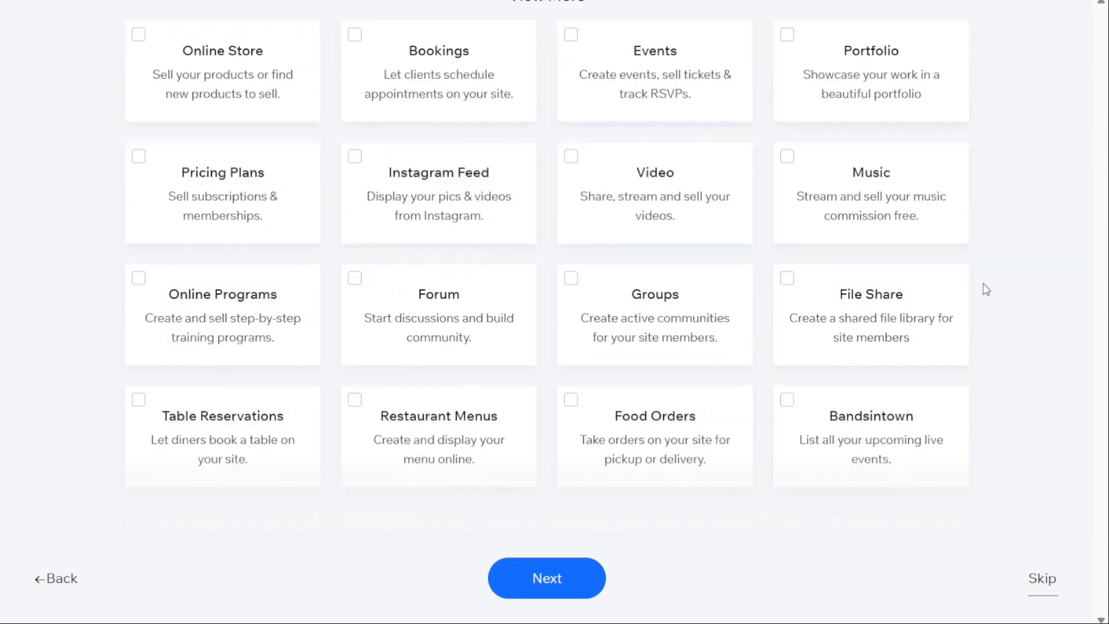
{"action": "scroll", "coordinate": [986, 290], "scroll_direction": "up", "scroll_amount": 6}
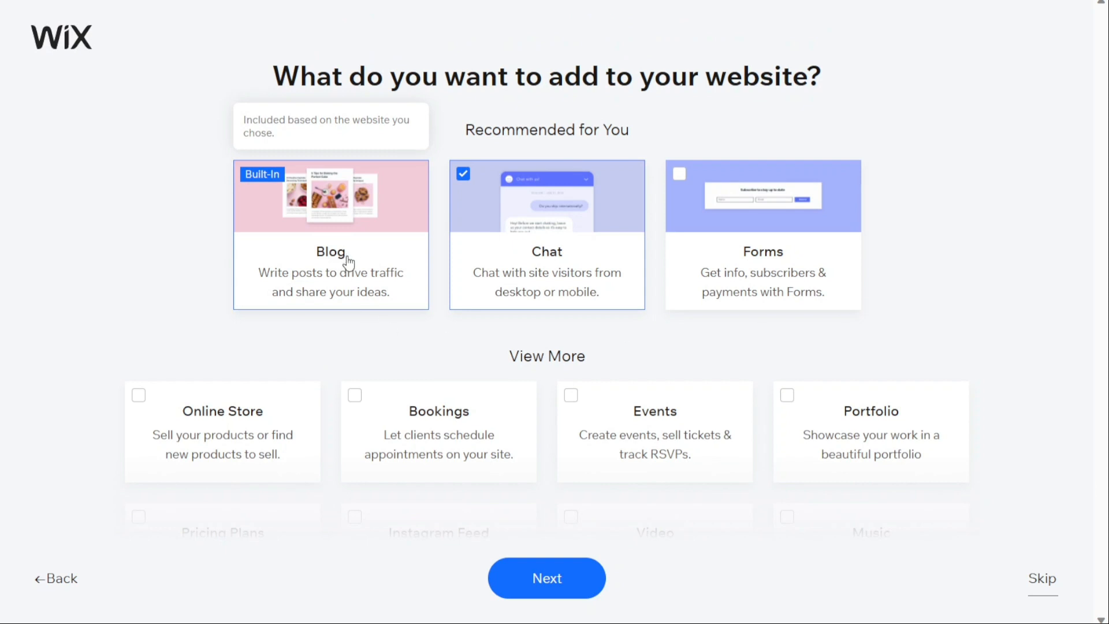
{"action": "left_click", "coordinate": [546, 589]}
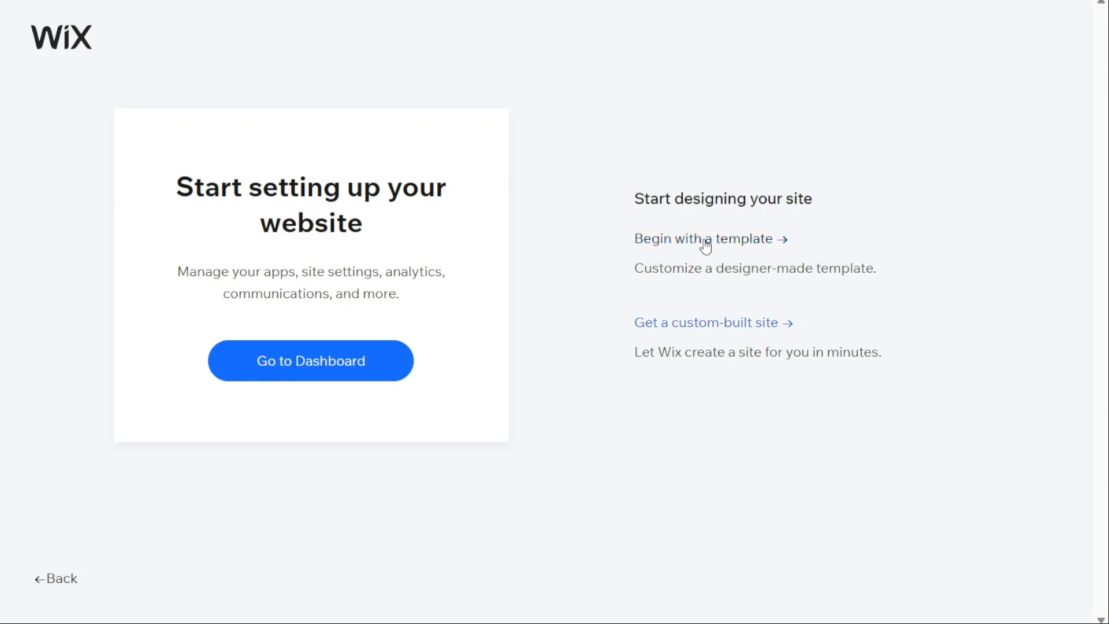
Begin with a template and open the Design Blog & Podcast template for editing.
{"action": "left_click", "coordinate": [686, 245]}
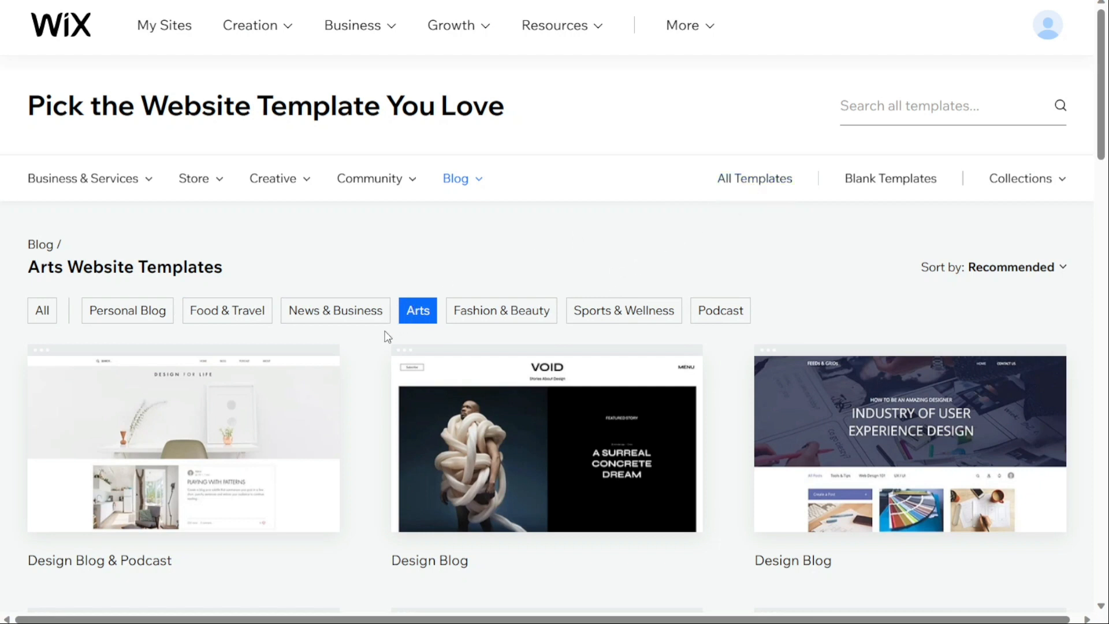
{"action": "mouse_move", "coordinate": [196, 430]}
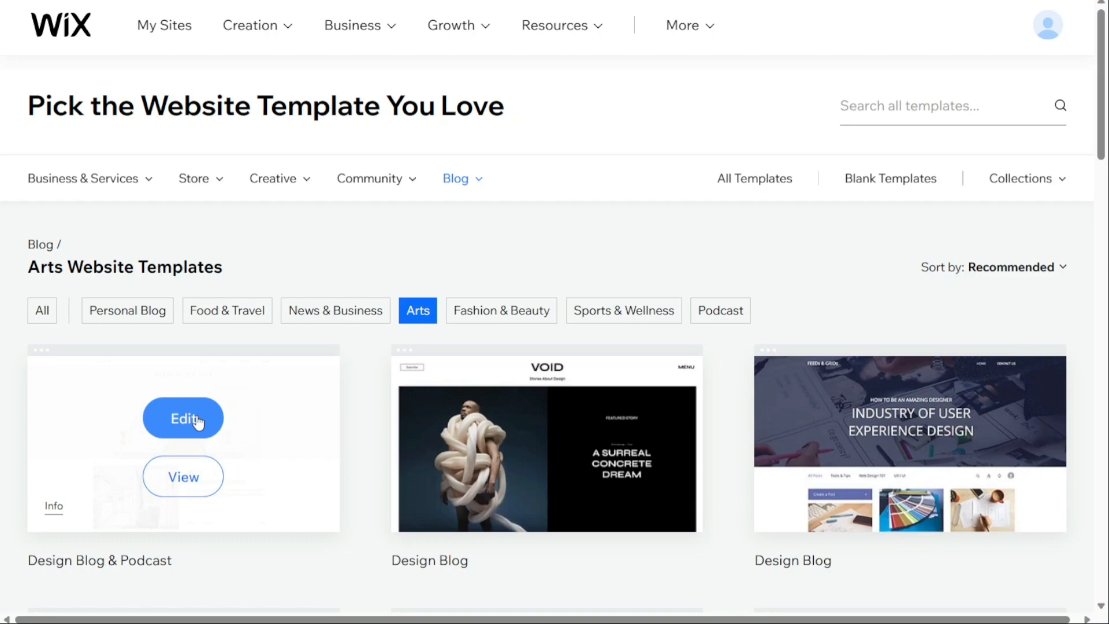
{"action": "left_click", "coordinate": [196, 420]}
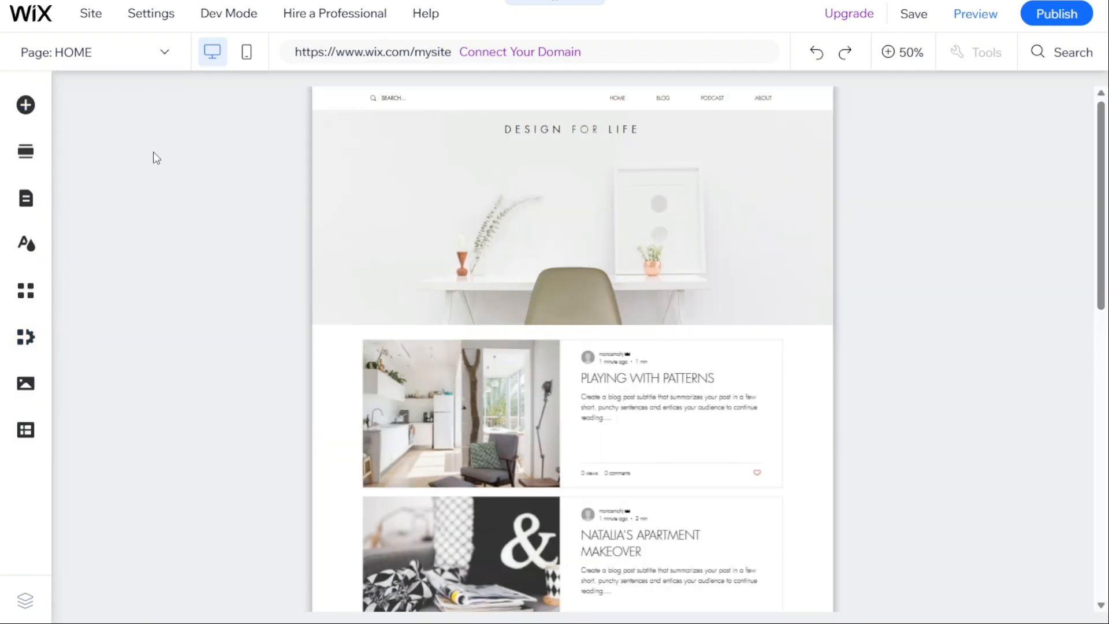
Browse the Text, Image and Button elements that can be added, including the title and paragraph styles.
{"action": "left_click", "coordinate": [27, 106]}
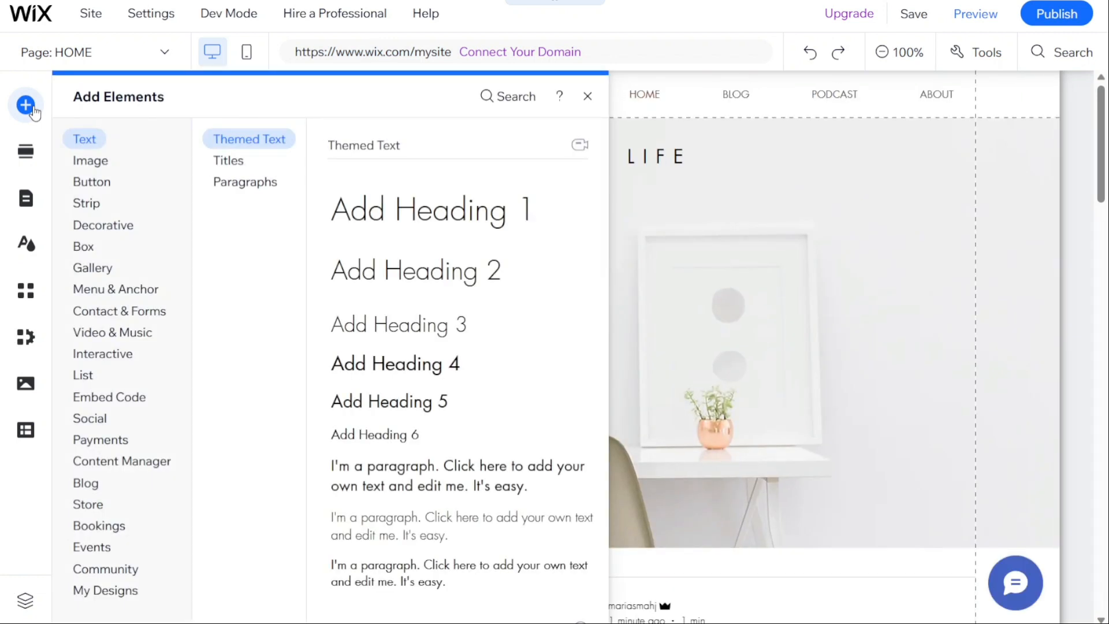
{"action": "left_click", "coordinate": [236, 167]}
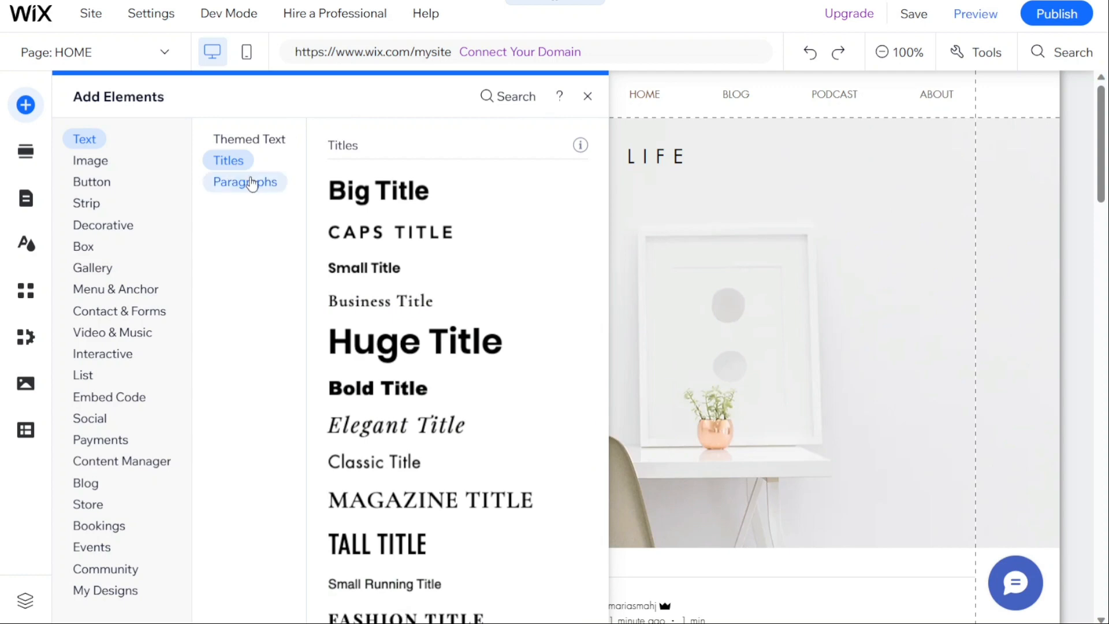
{"action": "left_click", "coordinate": [251, 182]}
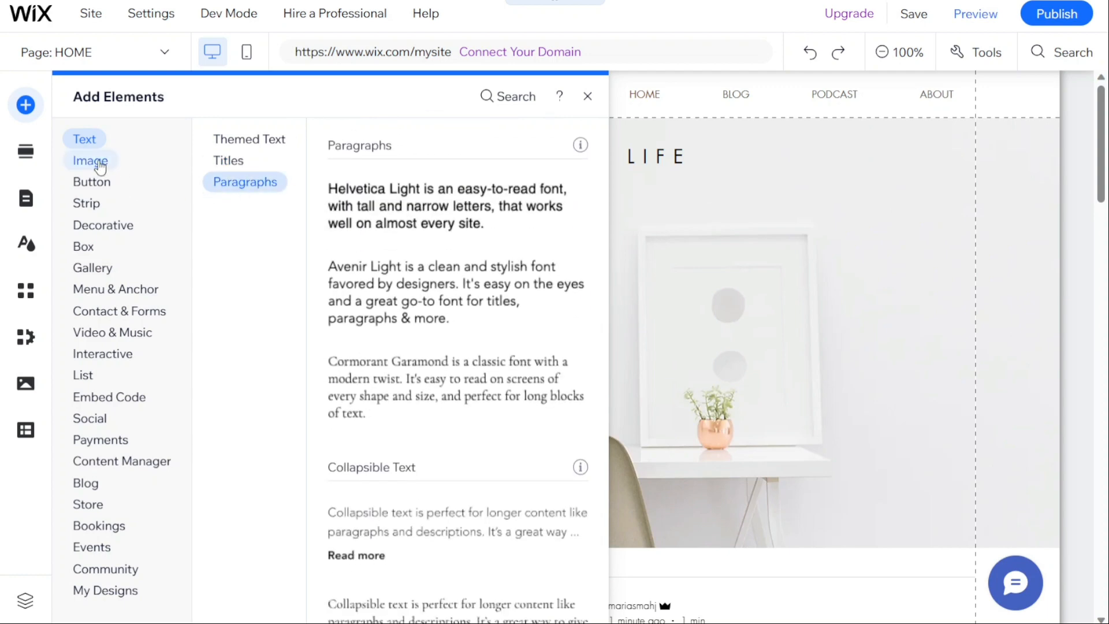
{"action": "left_click", "coordinate": [100, 165]}
{"action": "left_click", "coordinate": [93, 184]}
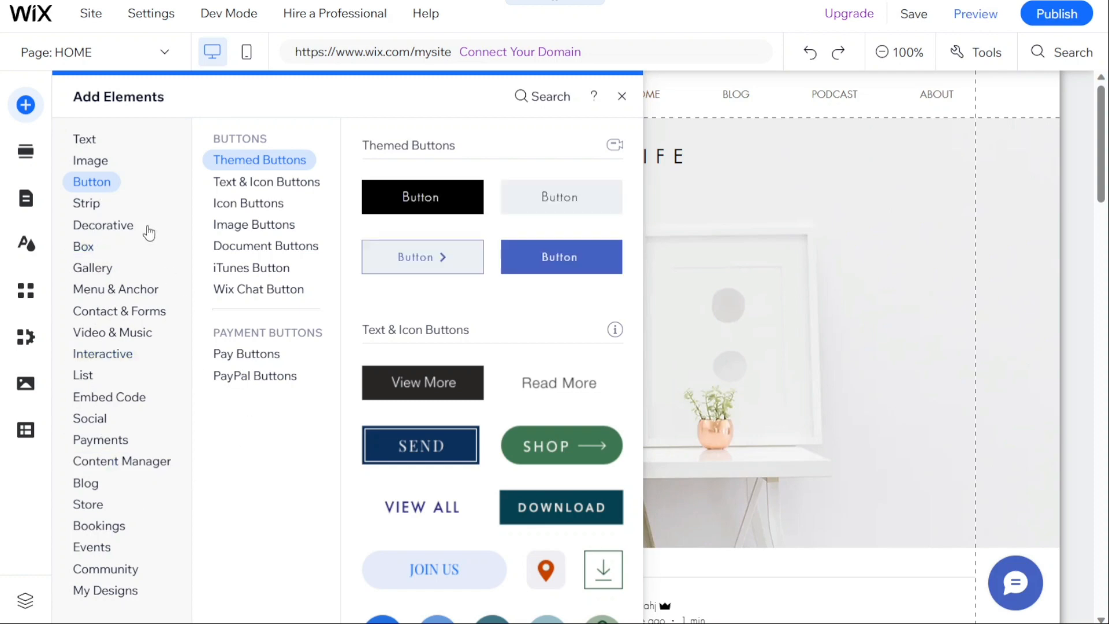
{"action": "left_click", "coordinate": [91, 140]}
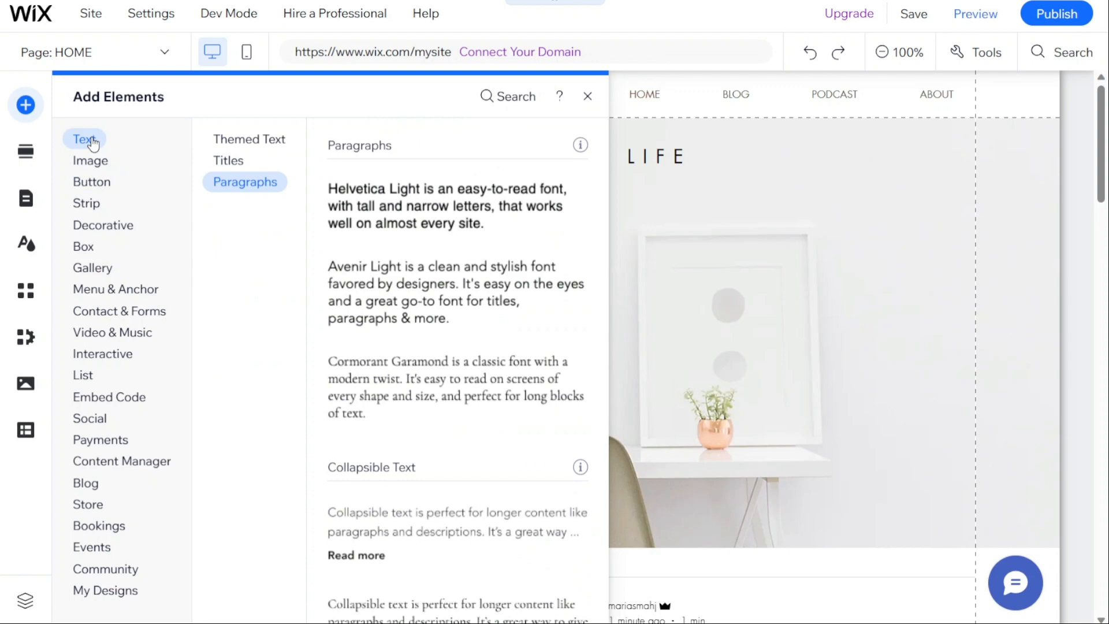
Place a plain Read More text button above the chair in the home page's welcome section.
{"action": "left_click", "coordinate": [96, 184]}
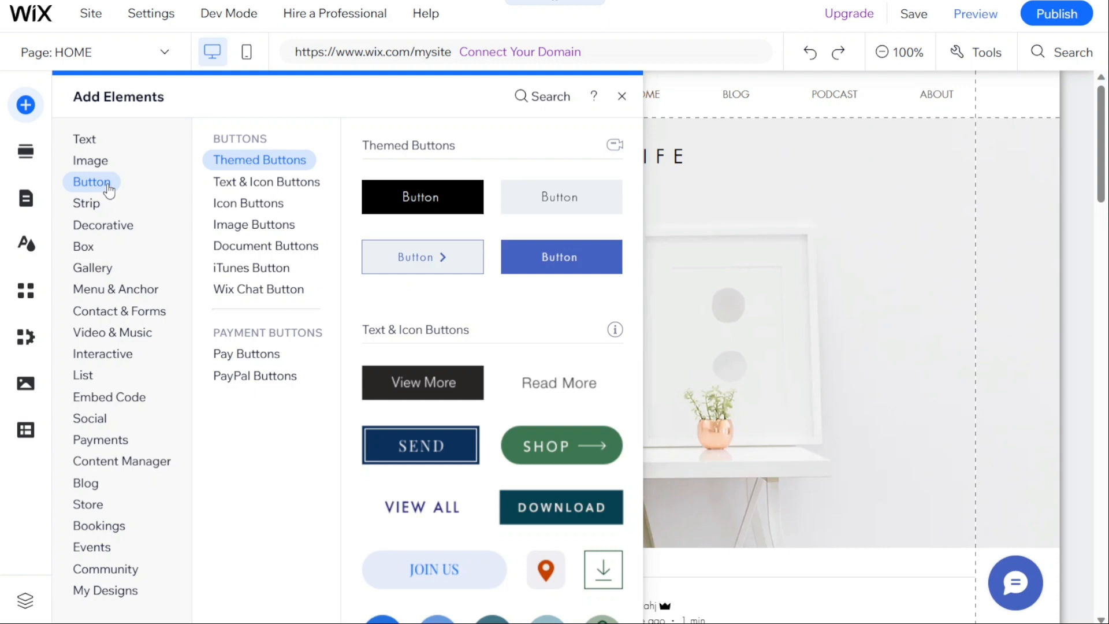
{"action": "left_click", "coordinate": [257, 184]}
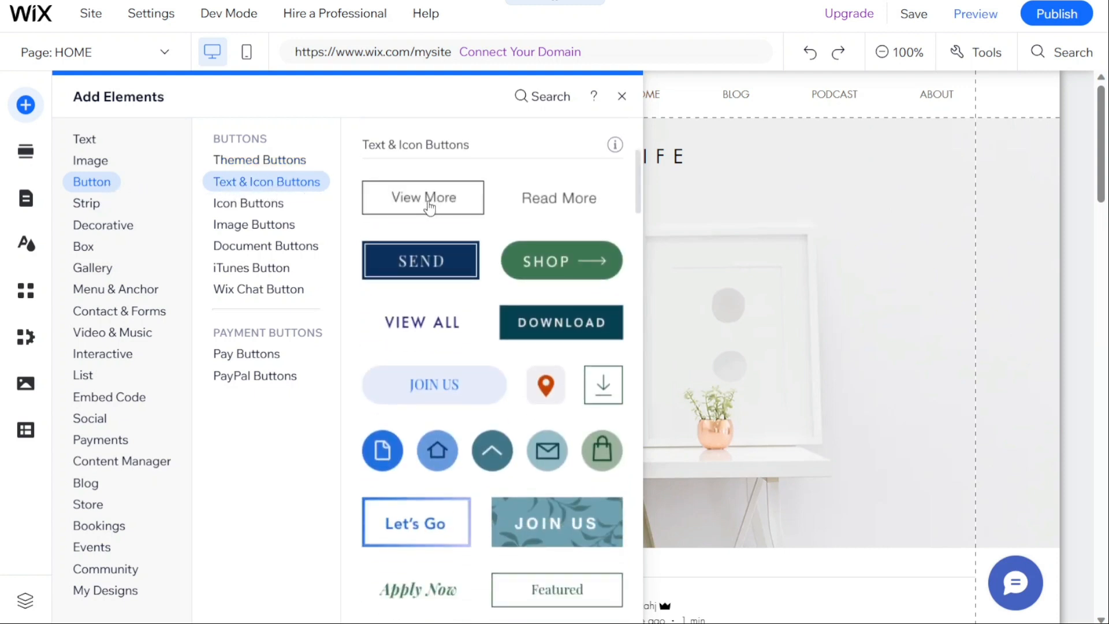
{"action": "left_click_drag", "start_coordinate": [577, 209], "coordinate": [569, 381]}
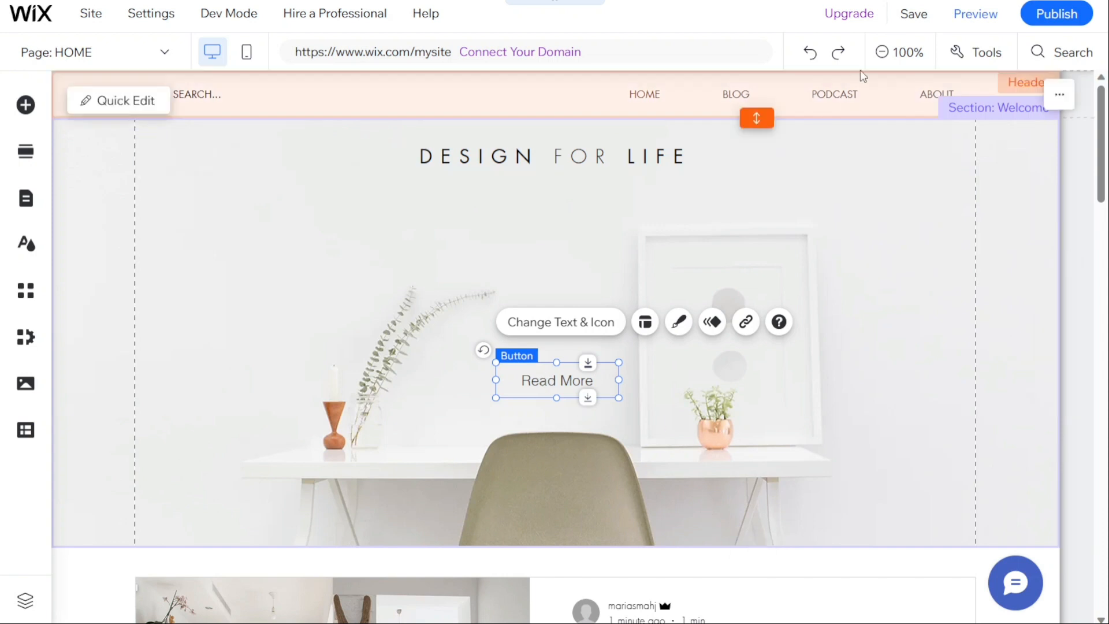
{"action": "left_click", "coordinate": [882, 52]}
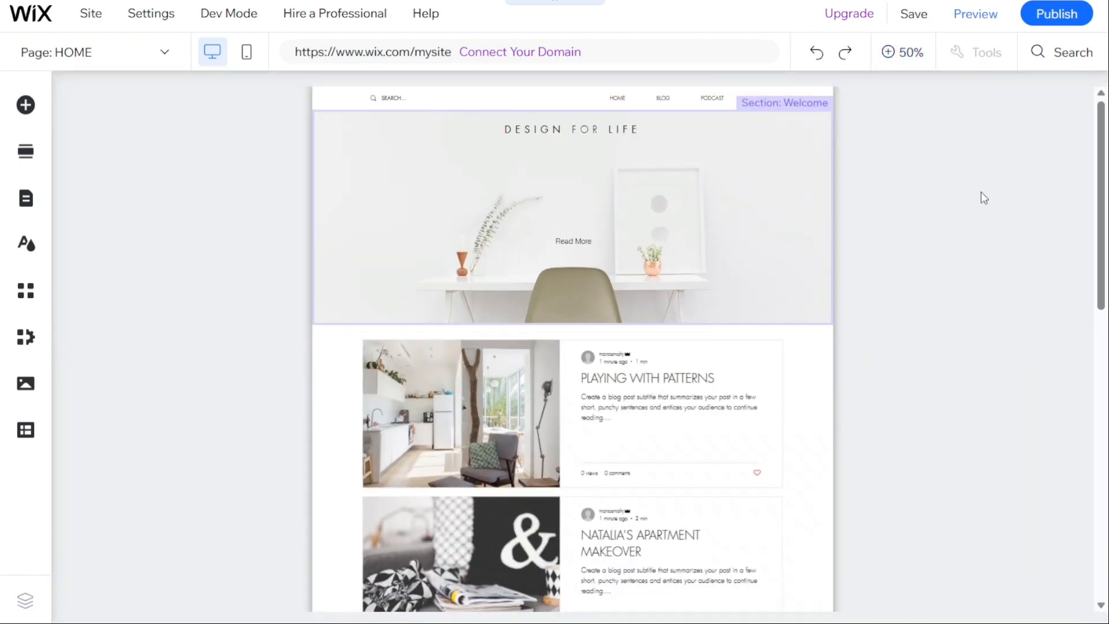
{"action": "left_click", "coordinate": [887, 52]}
Undo the placement of the Read More button.
{"action": "left_click", "coordinate": [558, 379]}
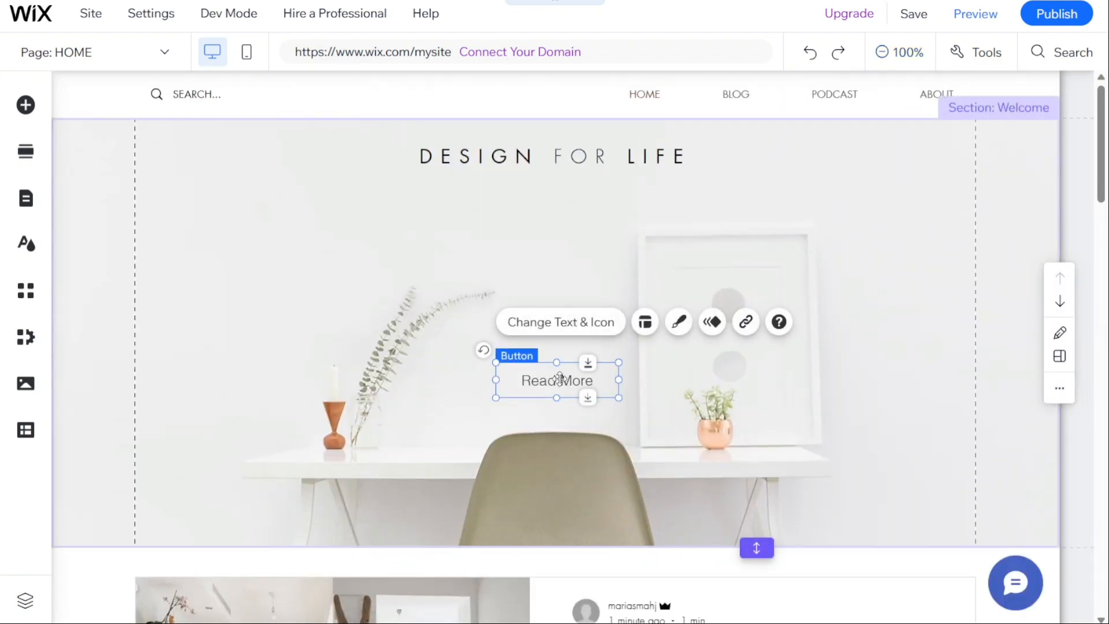
{"action": "key", "text": "ctrl+z"}
{"action": "left_click", "coordinate": [882, 52]}
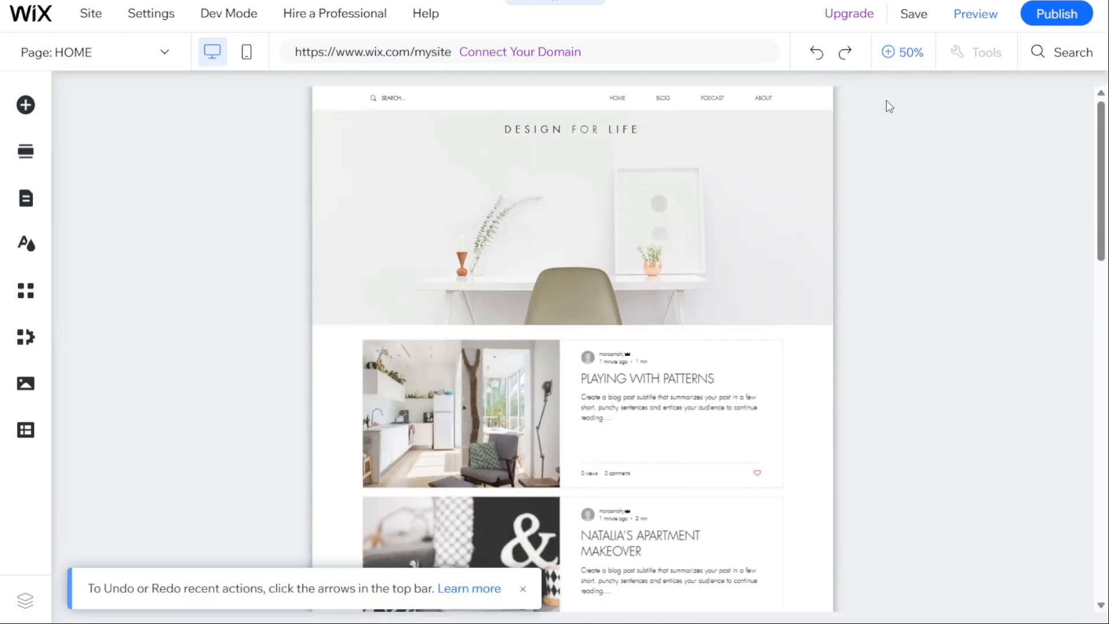
Browse the ready-made Contact and Welcome section designs available for the home page.
{"action": "scroll", "coordinate": [154, 171], "scroll_direction": "down", "scroll_amount": 4}
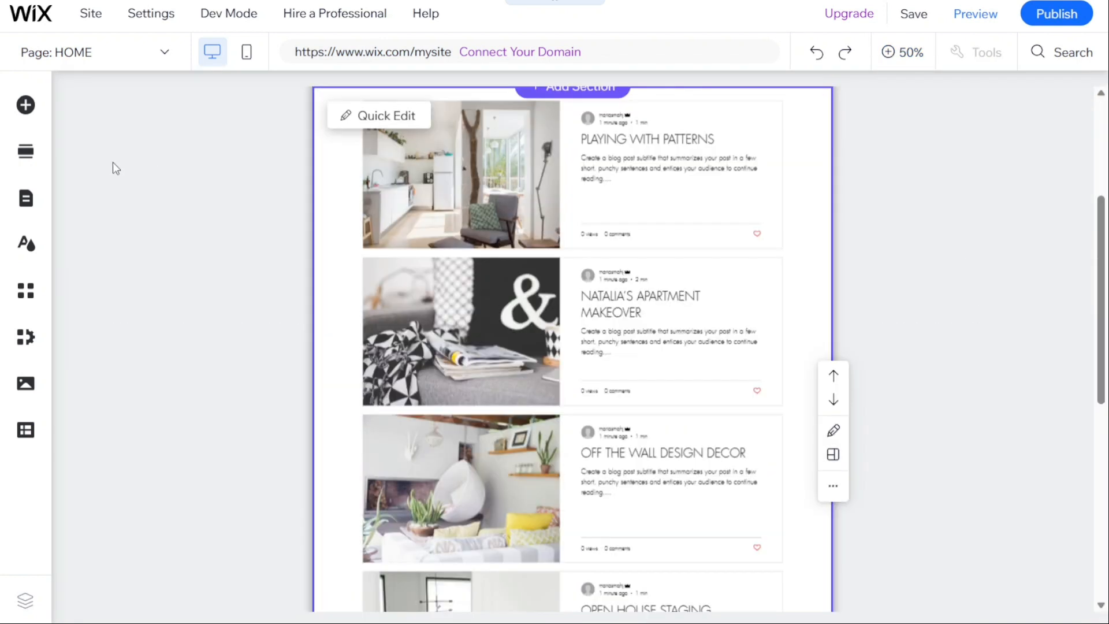
{"action": "left_click", "coordinate": [26, 153]}
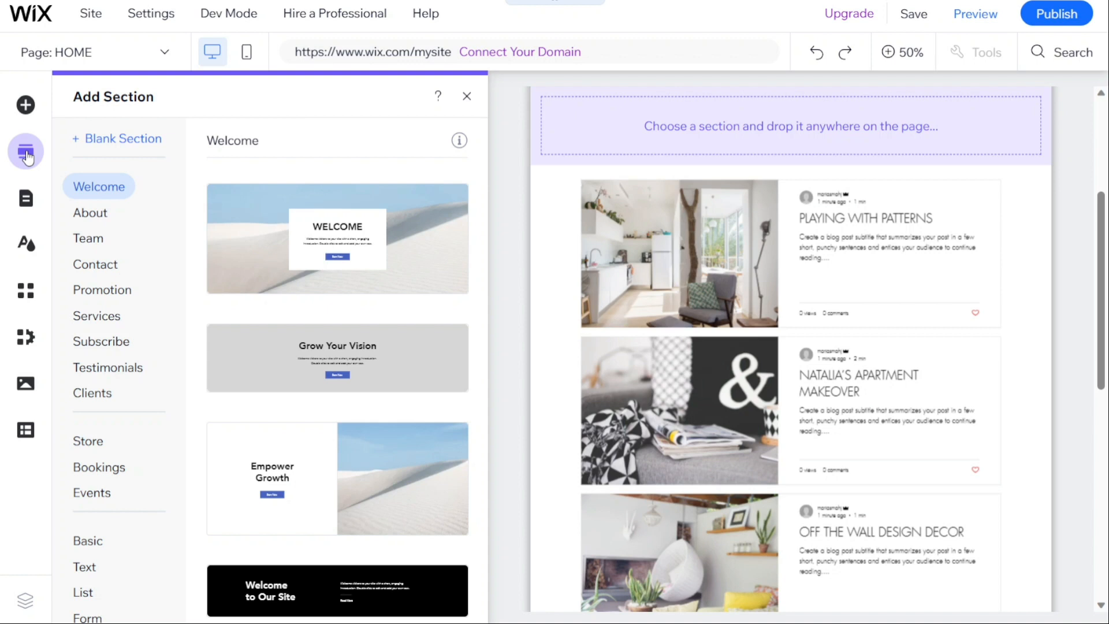
{"action": "left_click", "coordinate": [105, 271]}
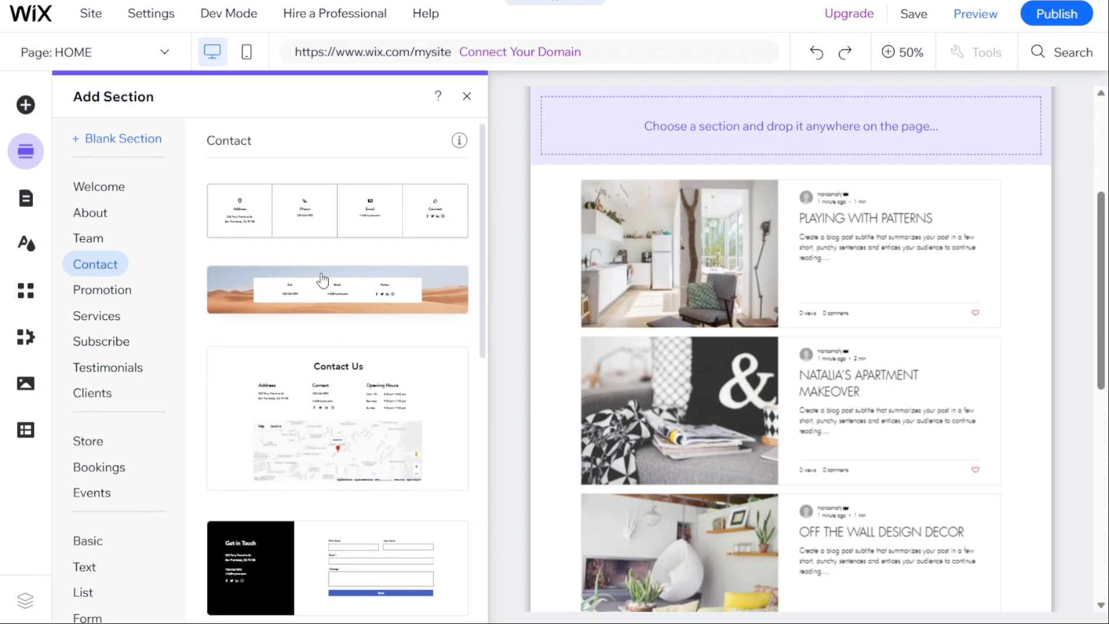
{"action": "left_click_drag", "start_coordinate": [318, 215], "coordinate": [364, 238]}
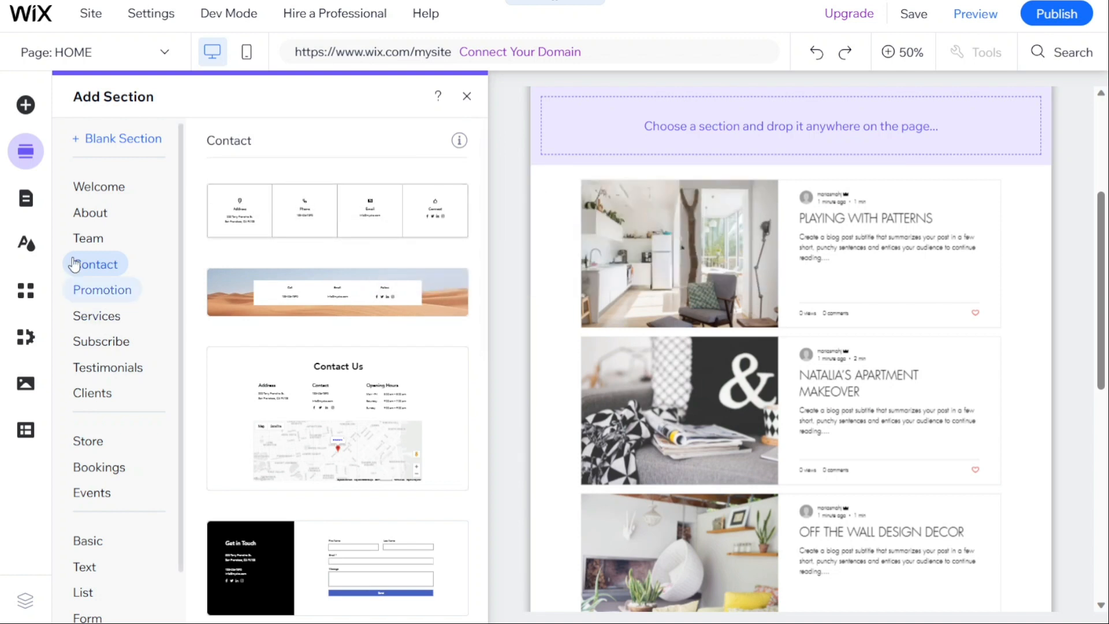
{"action": "left_click", "coordinate": [102, 196]}
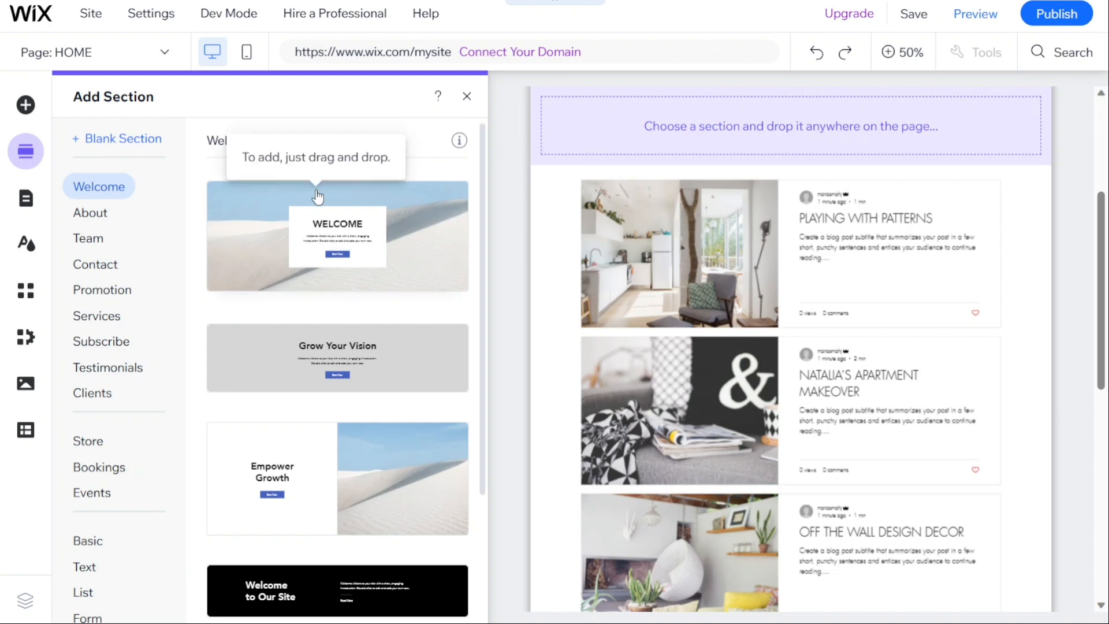
Examine the site's page list, view the About page and return to the Home page.
{"action": "left_click", "coordinate": [26, 202]}
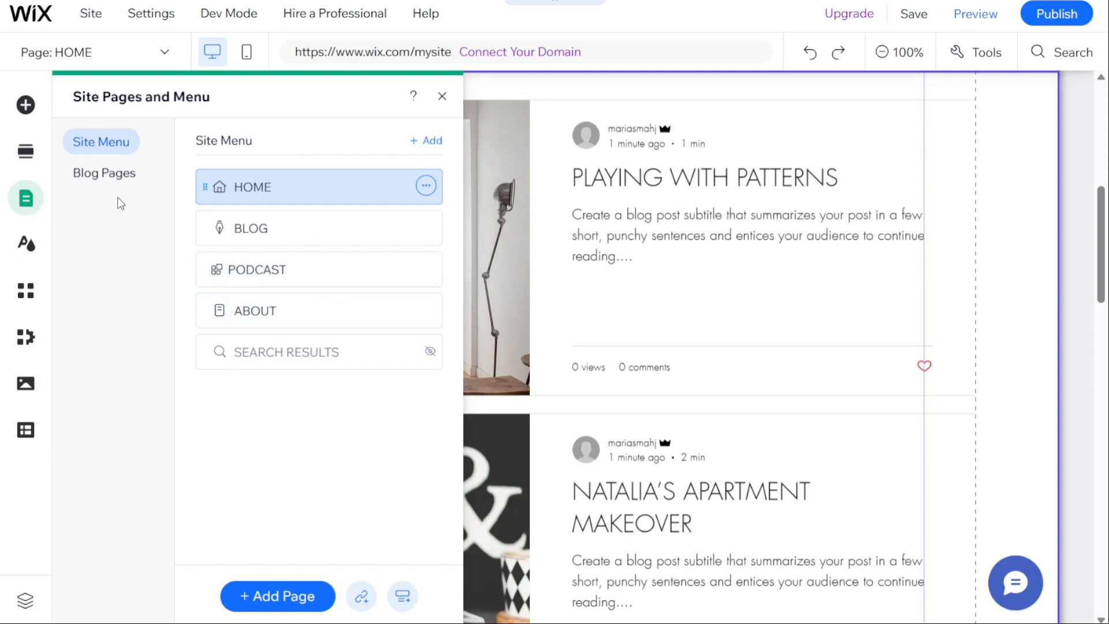
{"action": "left_click", "coordinate": [269, 318]}
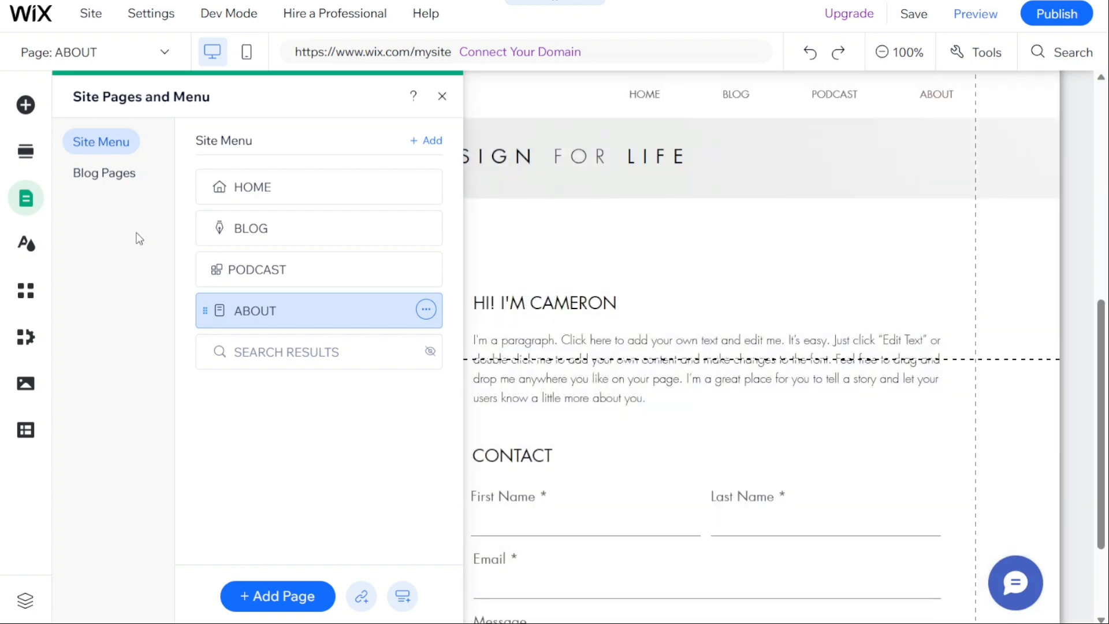
{"action": "left_click", "coordinate": [274, 191]}
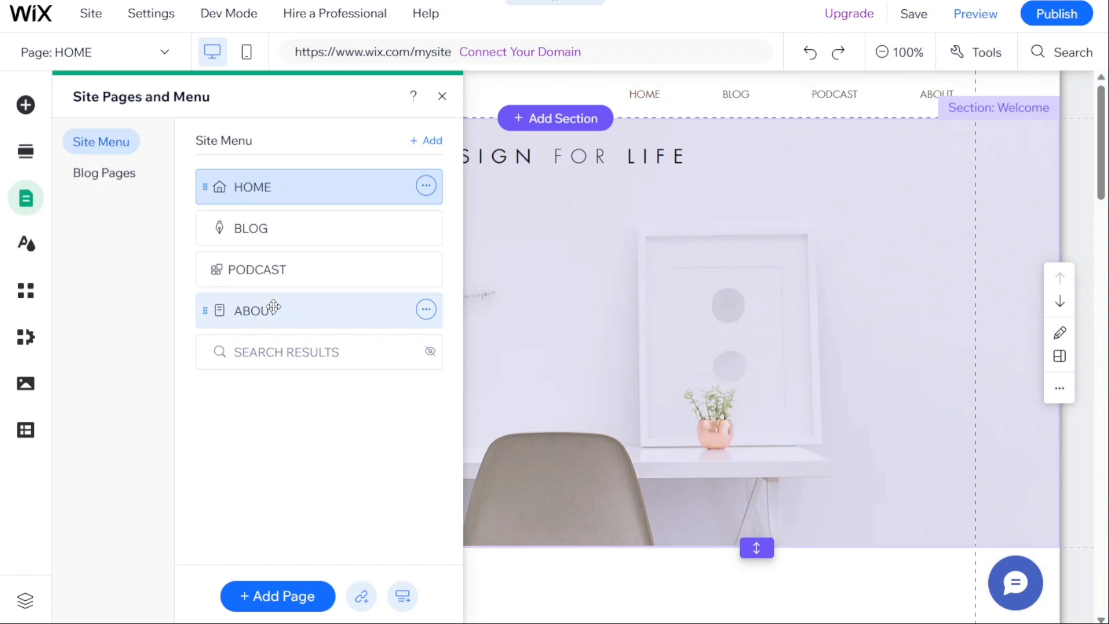
Browse the ready-made Contact, Projects and Landing Page designs available for a new page.
{"action": "left_click", "coordinate": [280, 610]}
{"action": "left_click", "coordinate": [90, 226]}
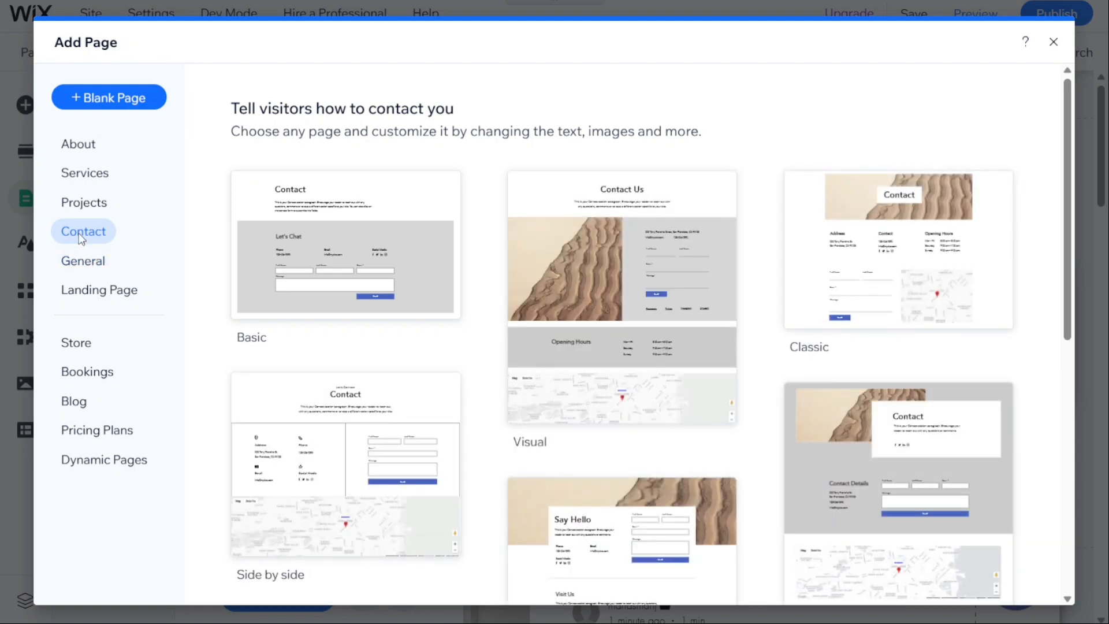
{"action": "left_click", "coordinate": [88, 203]}
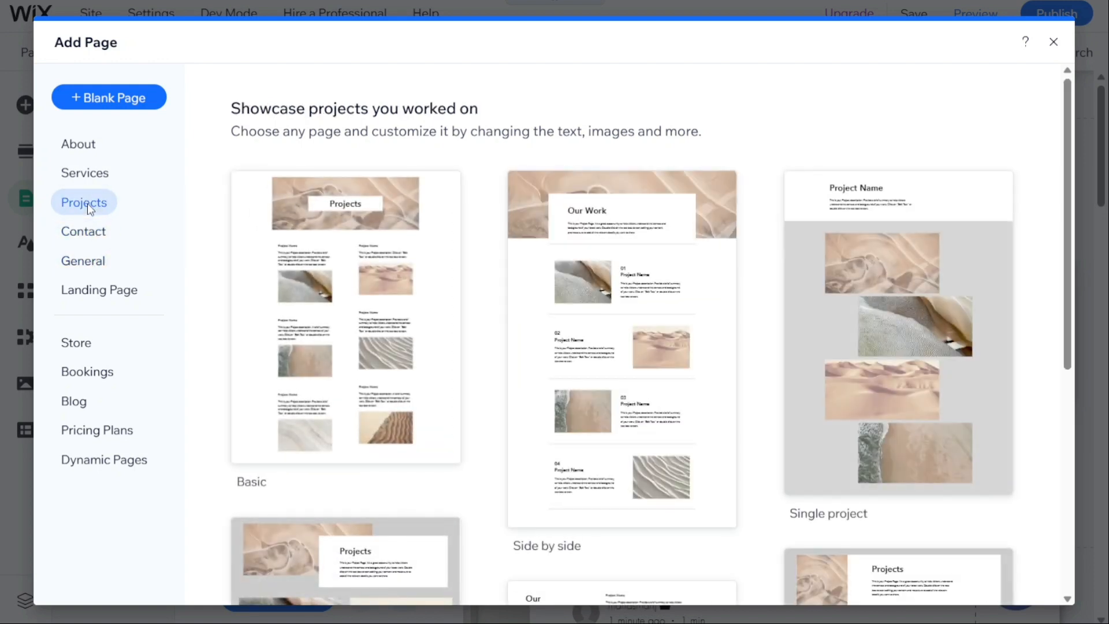
{"action": "left_click", "coordinate": [105, 294]}
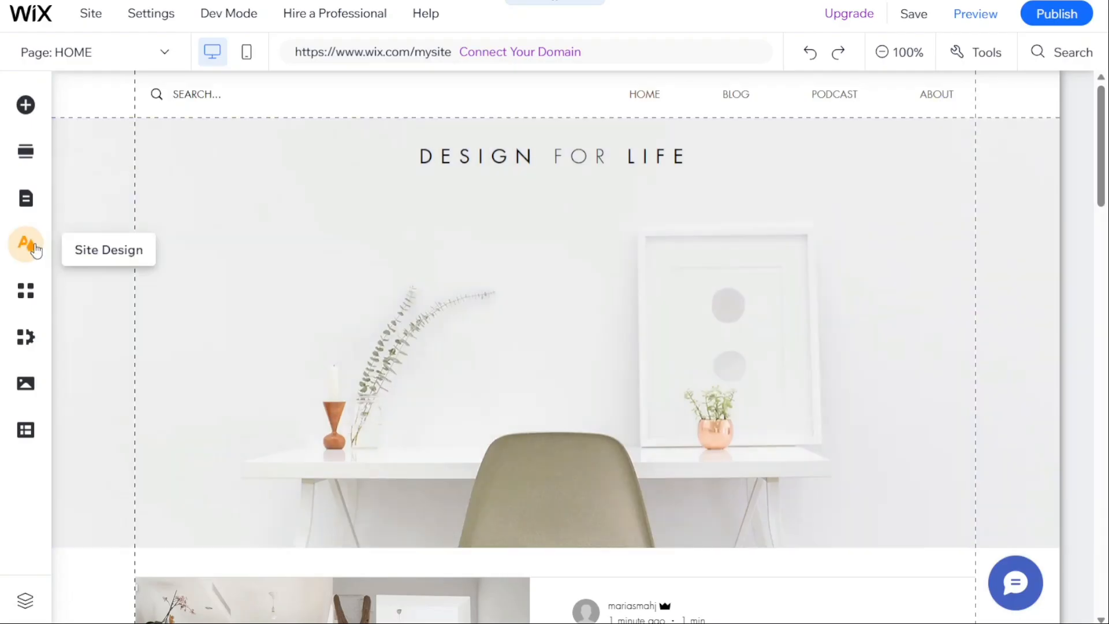
Apply the Energetic color and text theme to the whole site.
{"action": "left_click", "coordinate": [35, 248]}
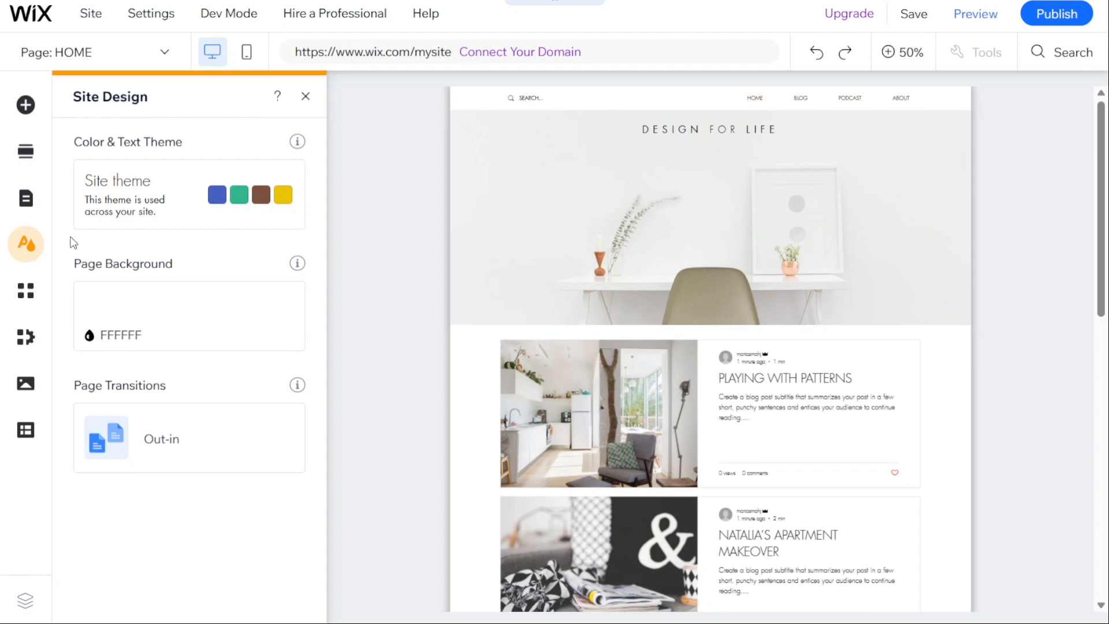
{"action": "mouse_move", "coordinate": [138, 192]}
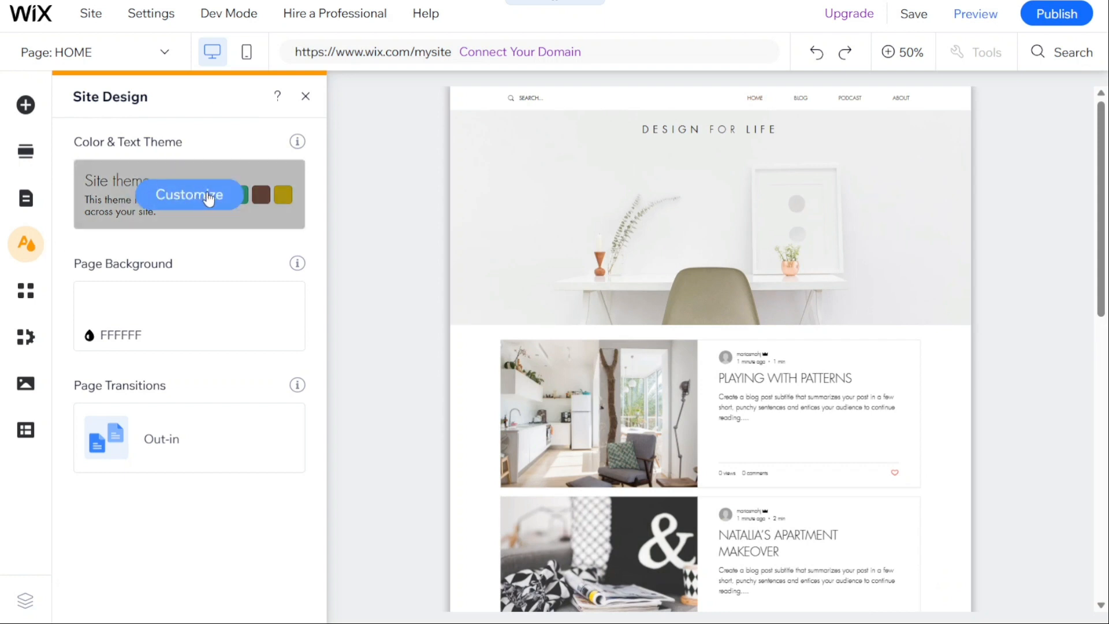
{"action": "left_click", "coordinate": [189, 201]}
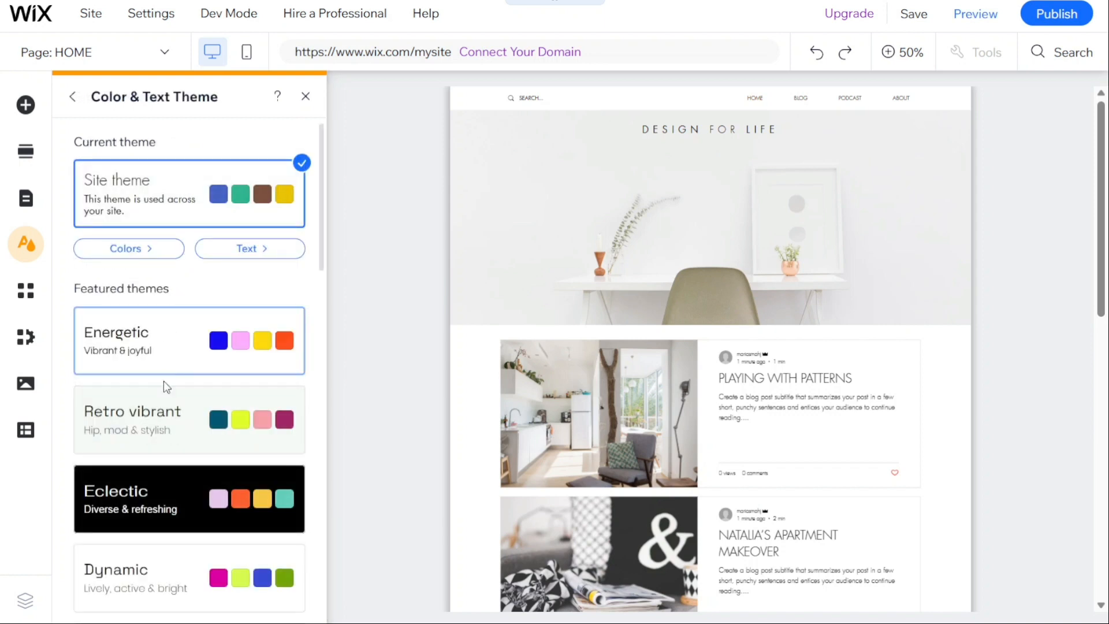
{"action": "left_click", "coordinate": [186, 365]}
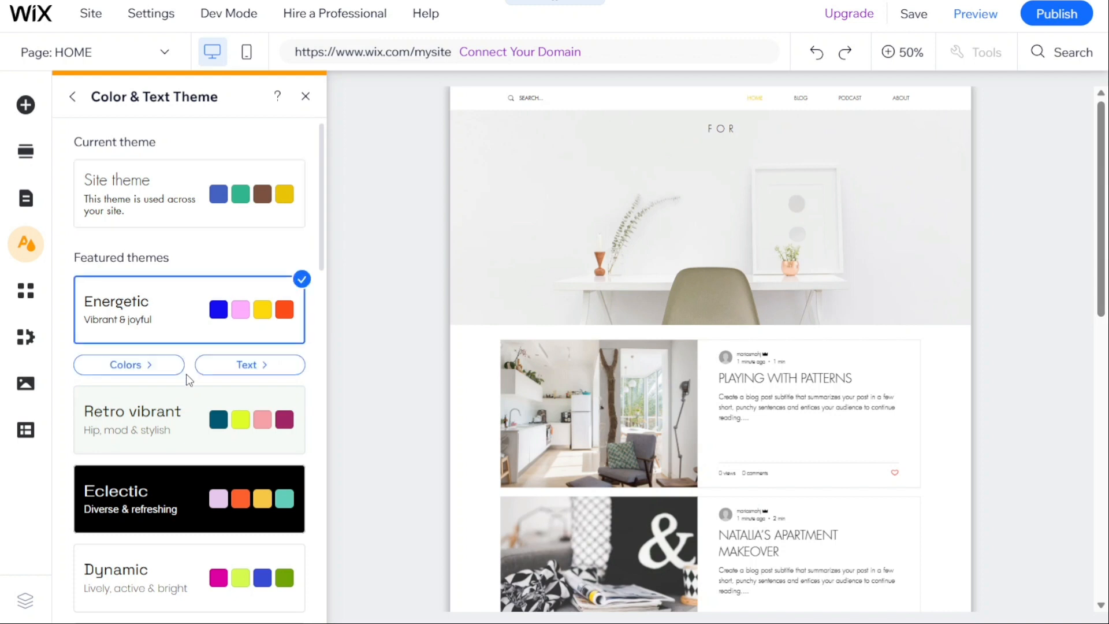
{"action": "left_click", "coordinate": [78, 103]}
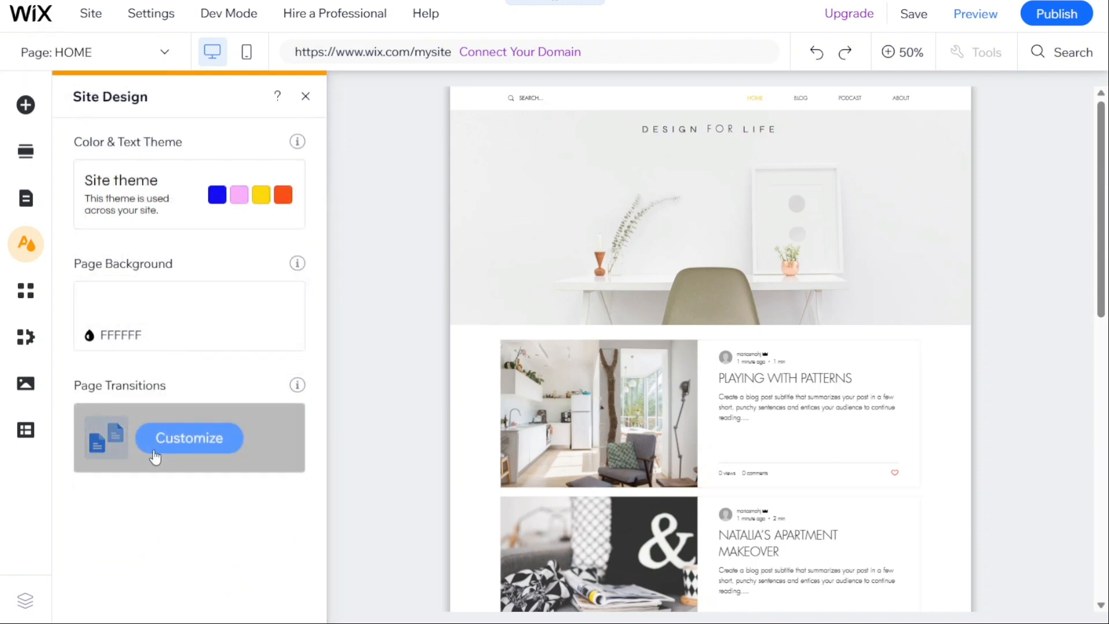
Browse the recommended apps in the Wix App Market and view the Comments app.
{"action": "left_click", "coordinate": [36, 295]}
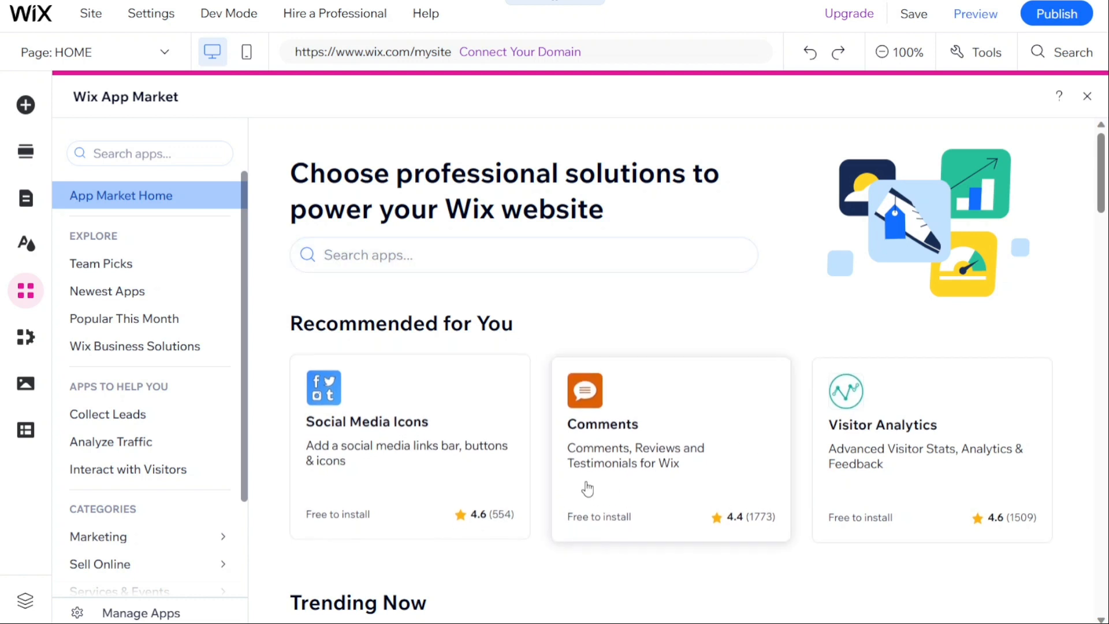
{"action": "left_click", "coordinate": [655, 456]}
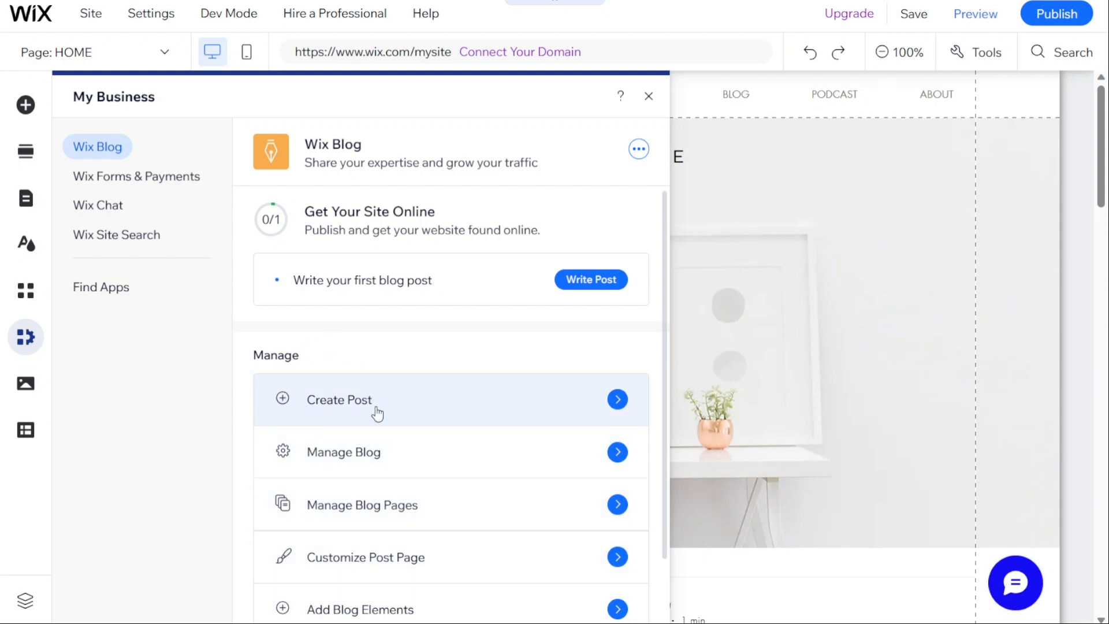
Open a new blog post, look over its title and body areas, and close it without writing anything.
{"action": "left_click", "coordinate": [376, 414]}
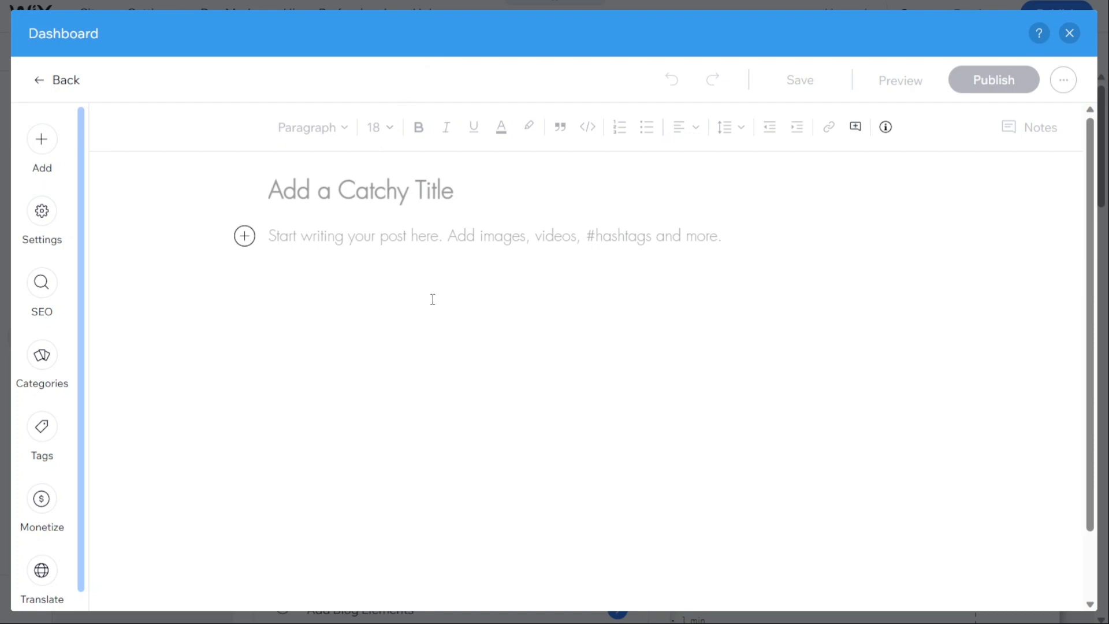
{"action": "left_click", "coordinate": [371, 192]}
{"action": "left_click", "coordinate": [345, 247]}
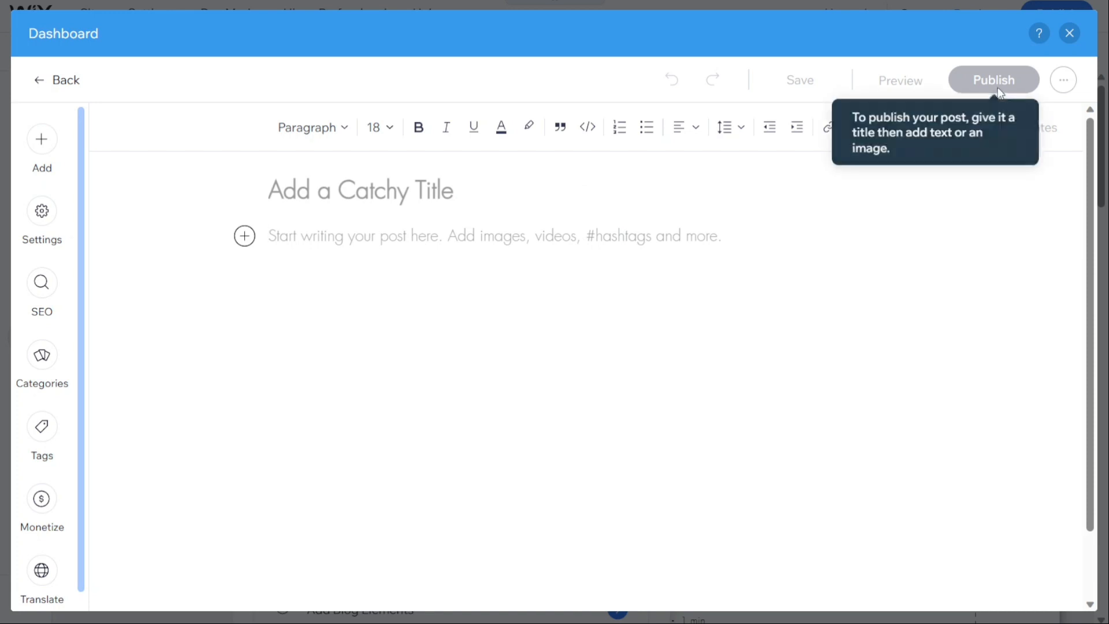
{"action": "left_click", "coordinate": [1070, 33]}
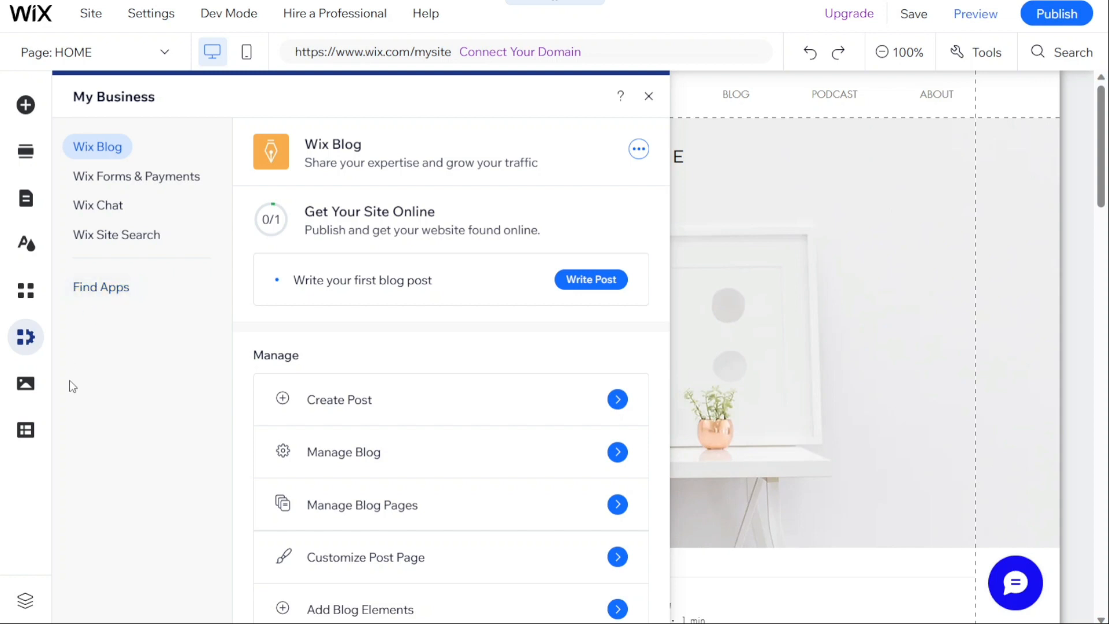
View the media upload and editing options, and add the Content Manager to the site.
{"action": "left_click", "coordinate": [25, 384]}
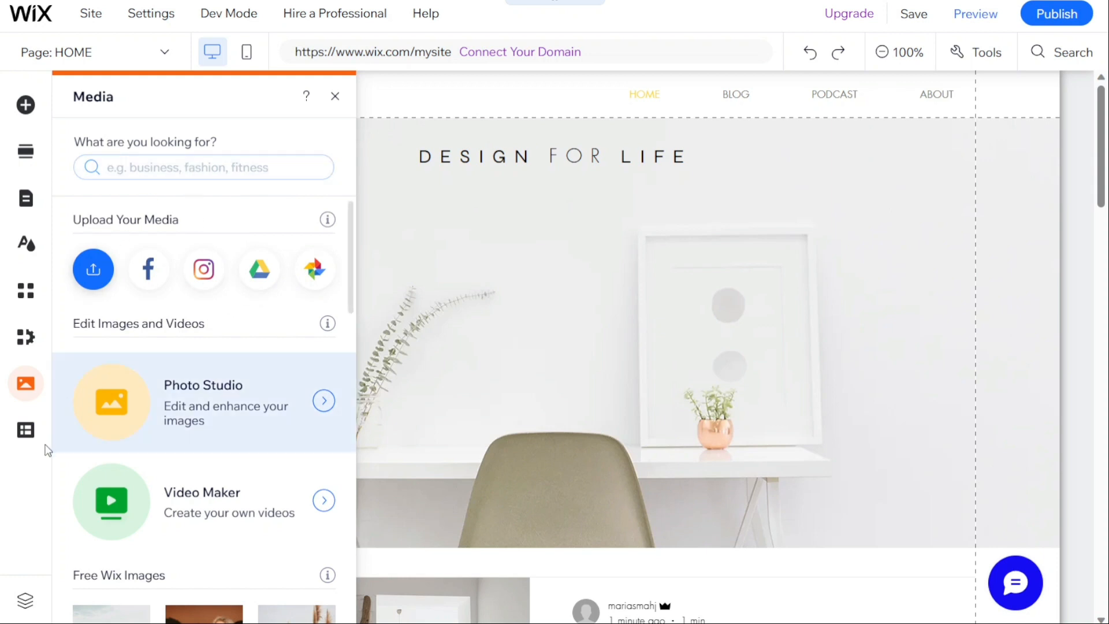
{"action": "left_click", "coordinate": [26, 430]}
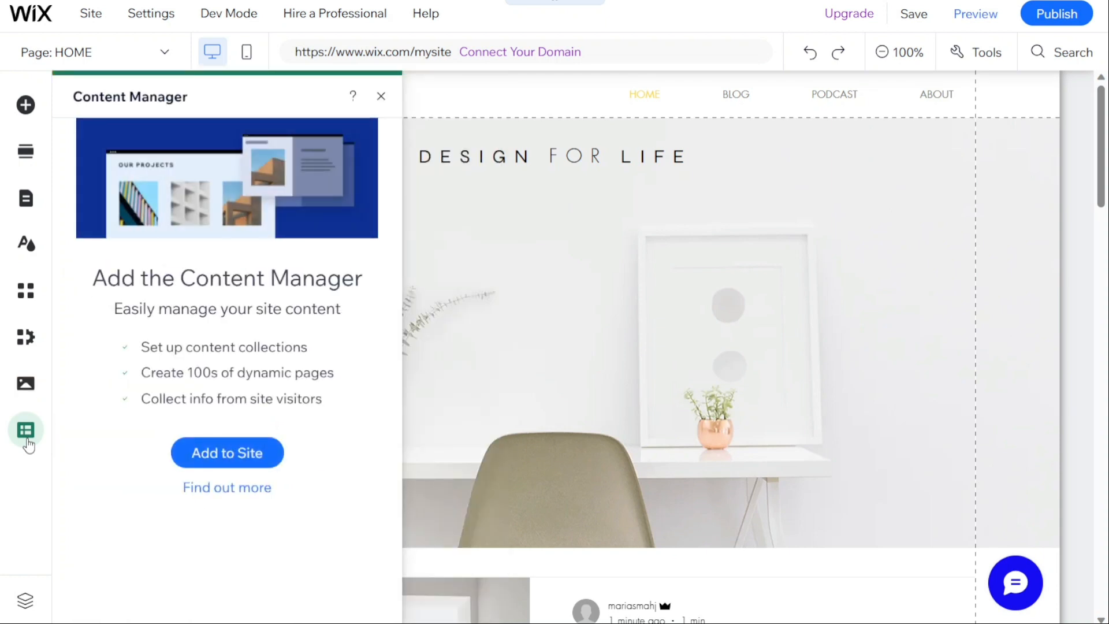
{"action": "left_click", "coordinate": [215, 453]}
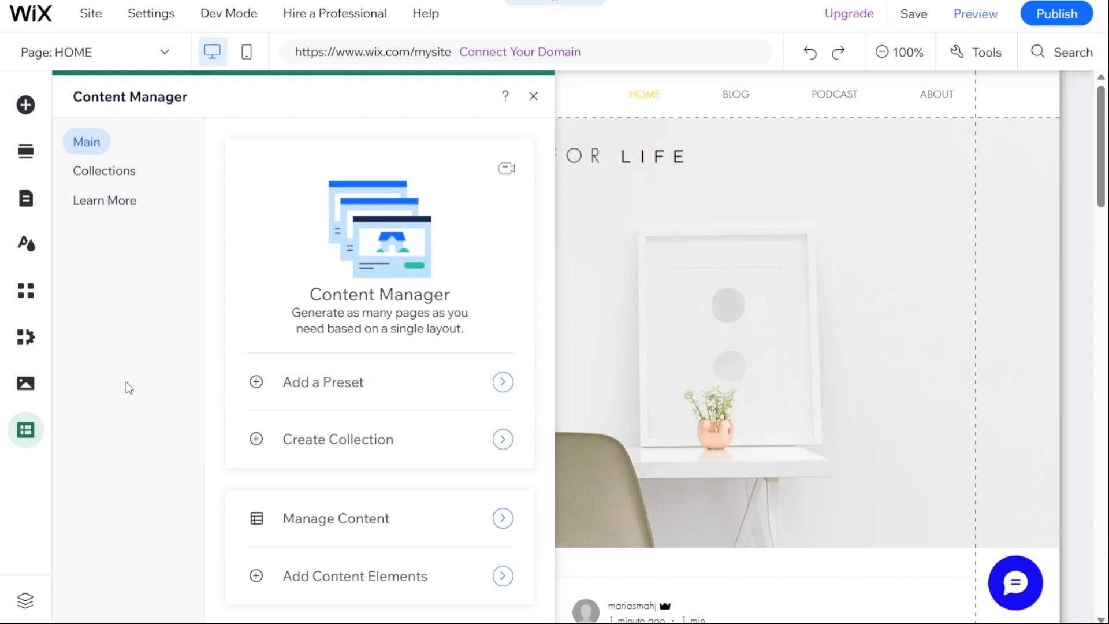
{"action": "left_click", "coordinate": [532, 102]}
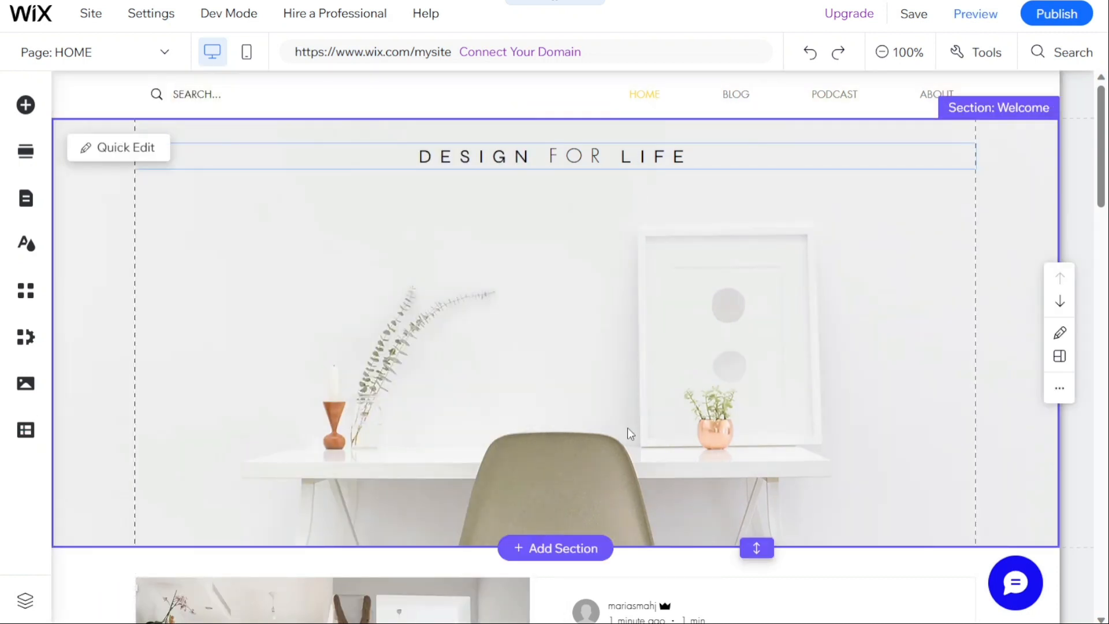
Preview the site and look through the home page from the welcome section to the blog posts.
{"action": "left_click", "coordinate": [585, 504]}
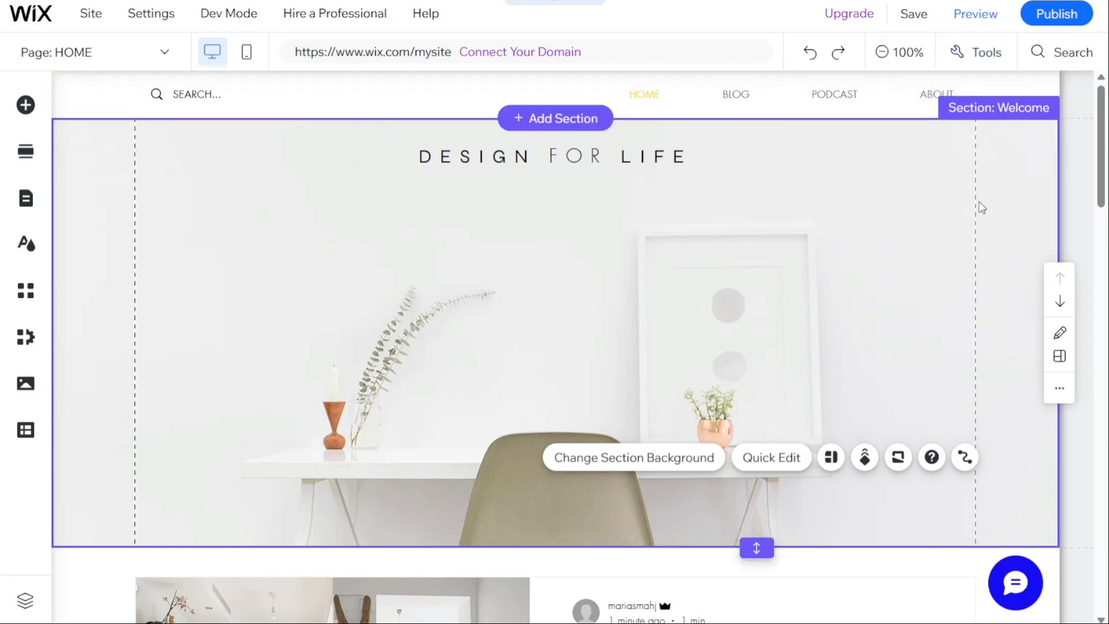
{"action": "left_click", "coordinate": [976, 21]}
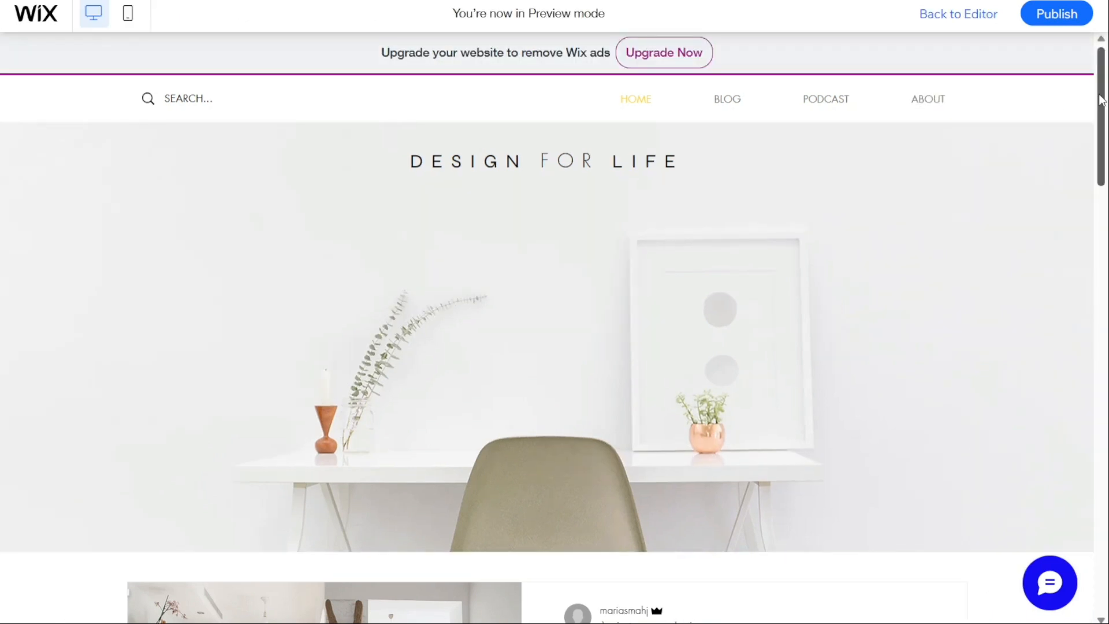
{"action": "left_click_drag", "start_coordinate": [1101, 100], "coordinate": [1105, 223]}
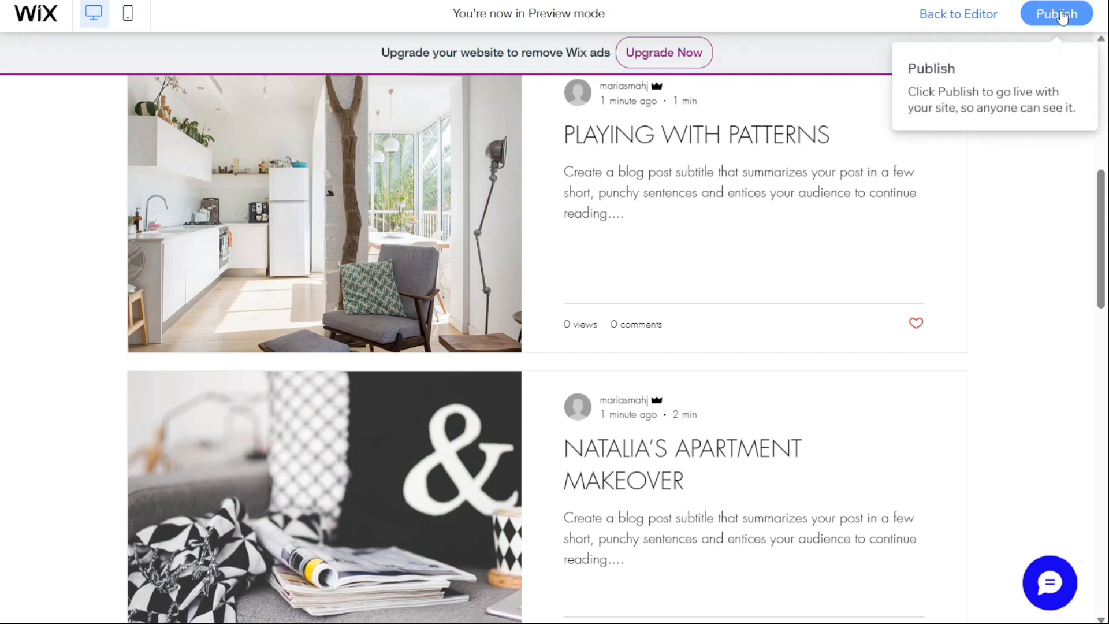
Publish the site and dismiss the confirmation and the mobile editing offer.
{"action": "left_click", "coordinate": [1055, 15]}
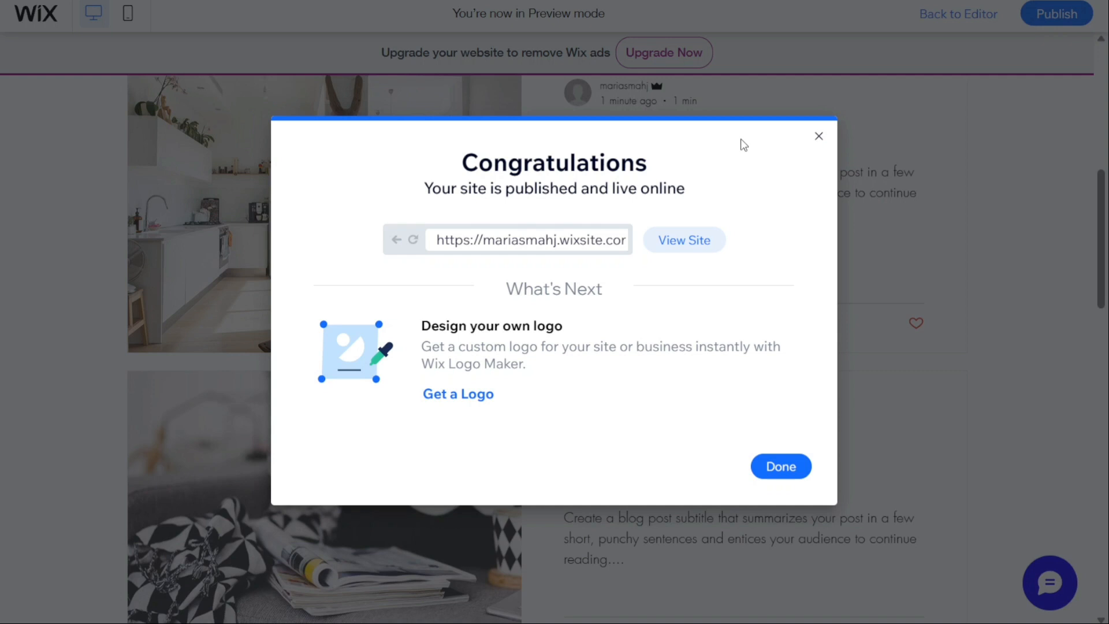
{"action": "left_click", "coordinate": [786, 471]}
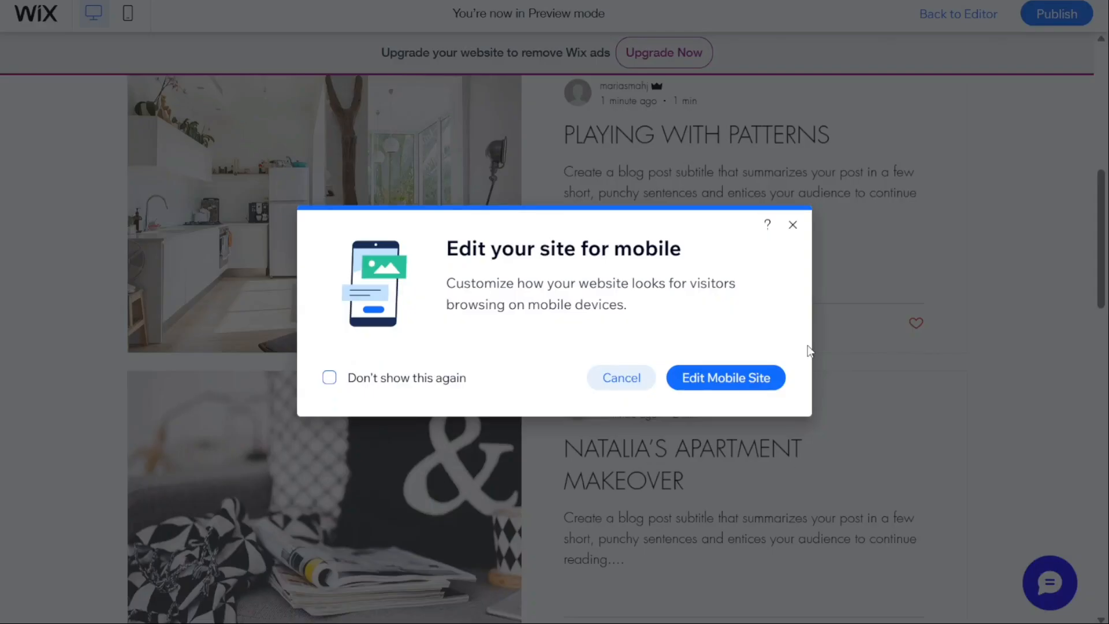
{"action": "left_click", "coordinate": [792, 226]}
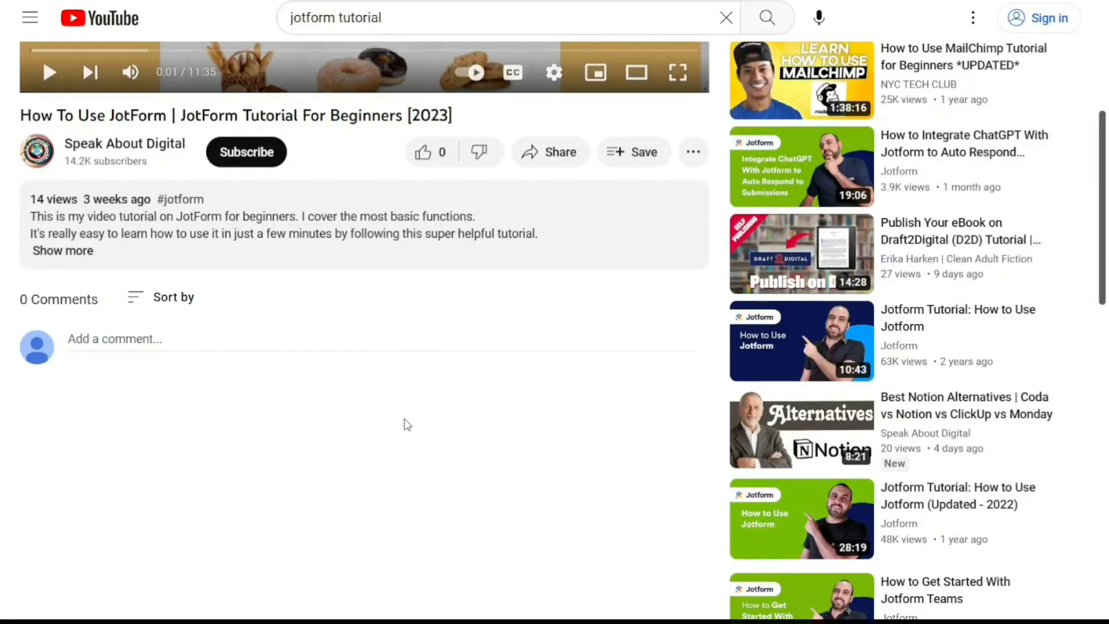
Expand the description of the JotForm tutorial video on YouTube to view its sign-up link.
{"action": "left_click", "coordinate": [75, 253]}
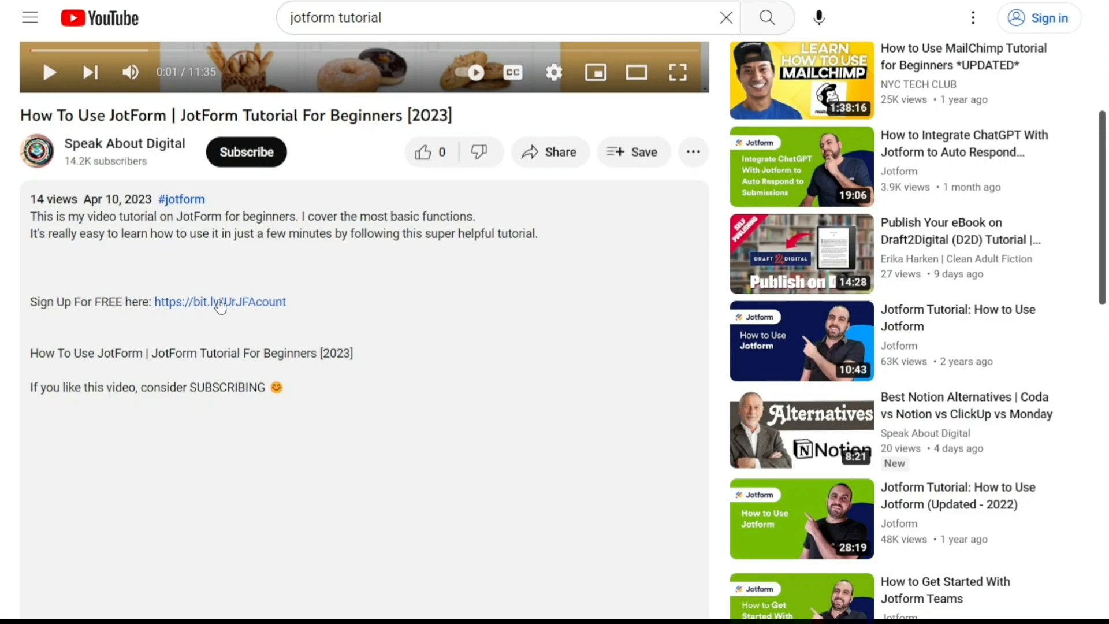